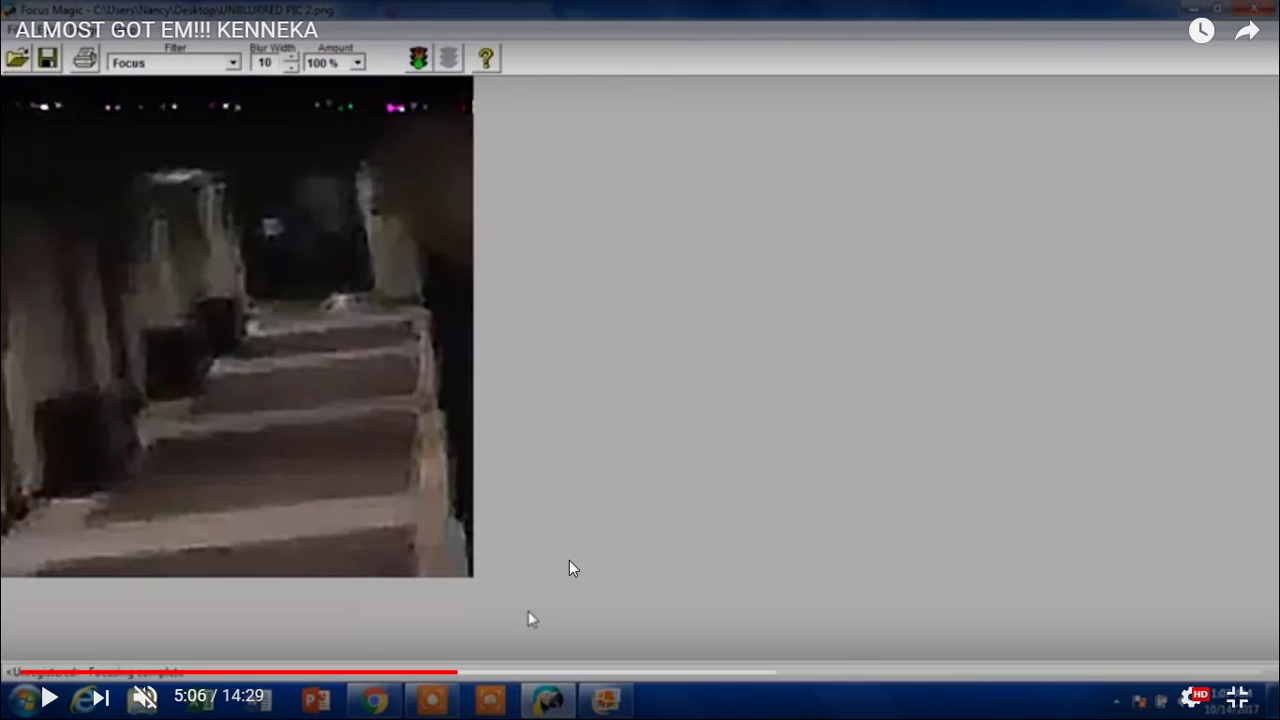
Exit full-screen playback of the stairwell-picture YouTube video
{"action": "key", "text": "Escape"}
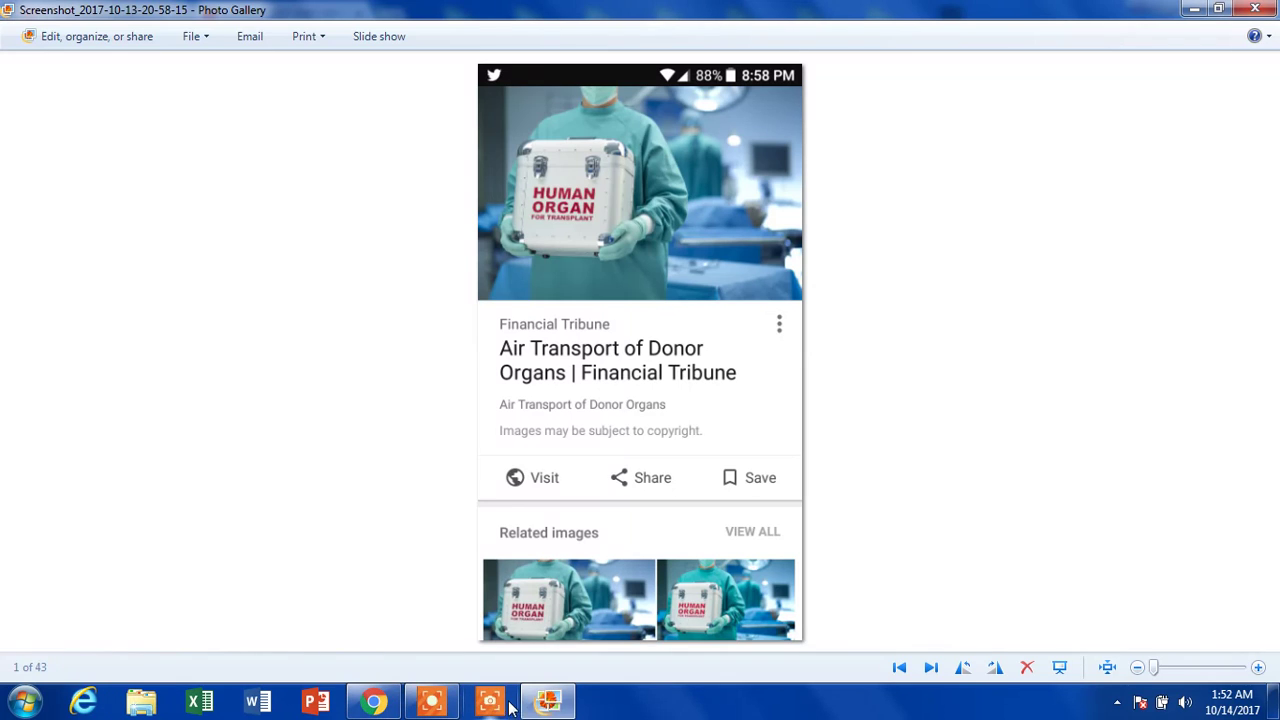
Step back and forth through the screenshots in Photo Gallery
{"action": "left_click", "coordinate": [899, 667]}
{"action": "left_click", "coordinate": [931, 668]}
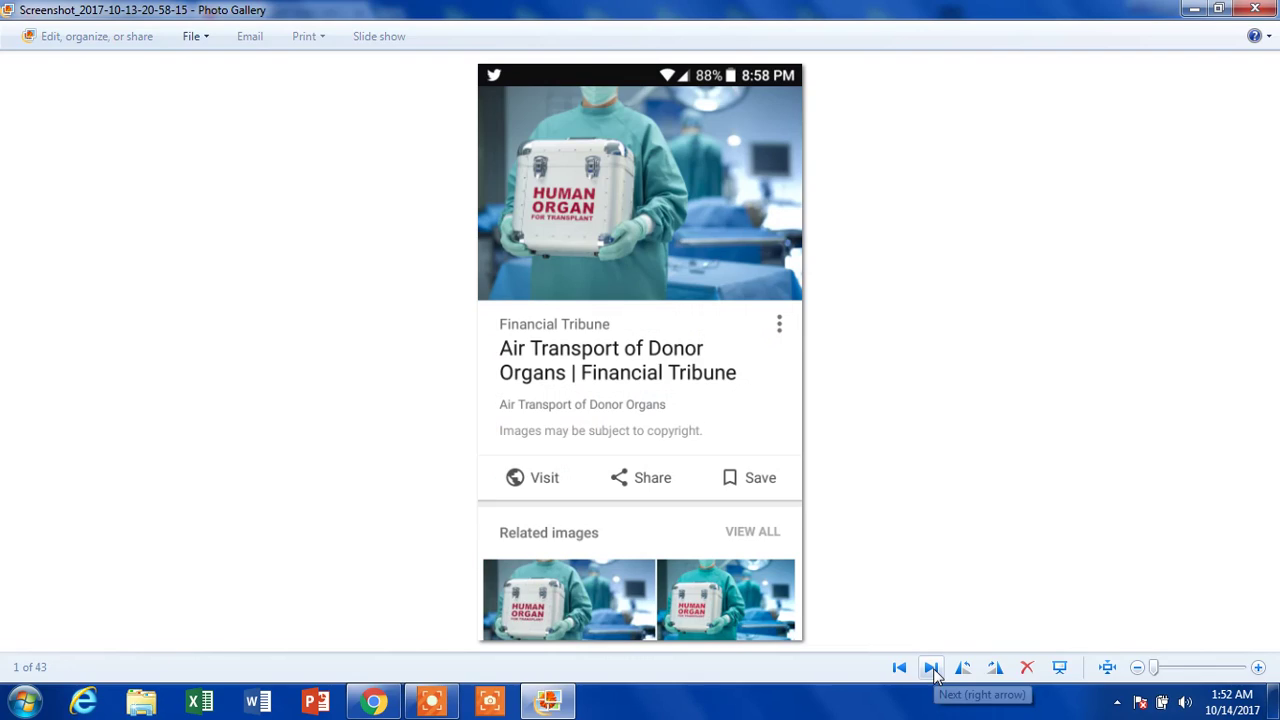
{"action": "left_click", "coordinate": [932, 670]}
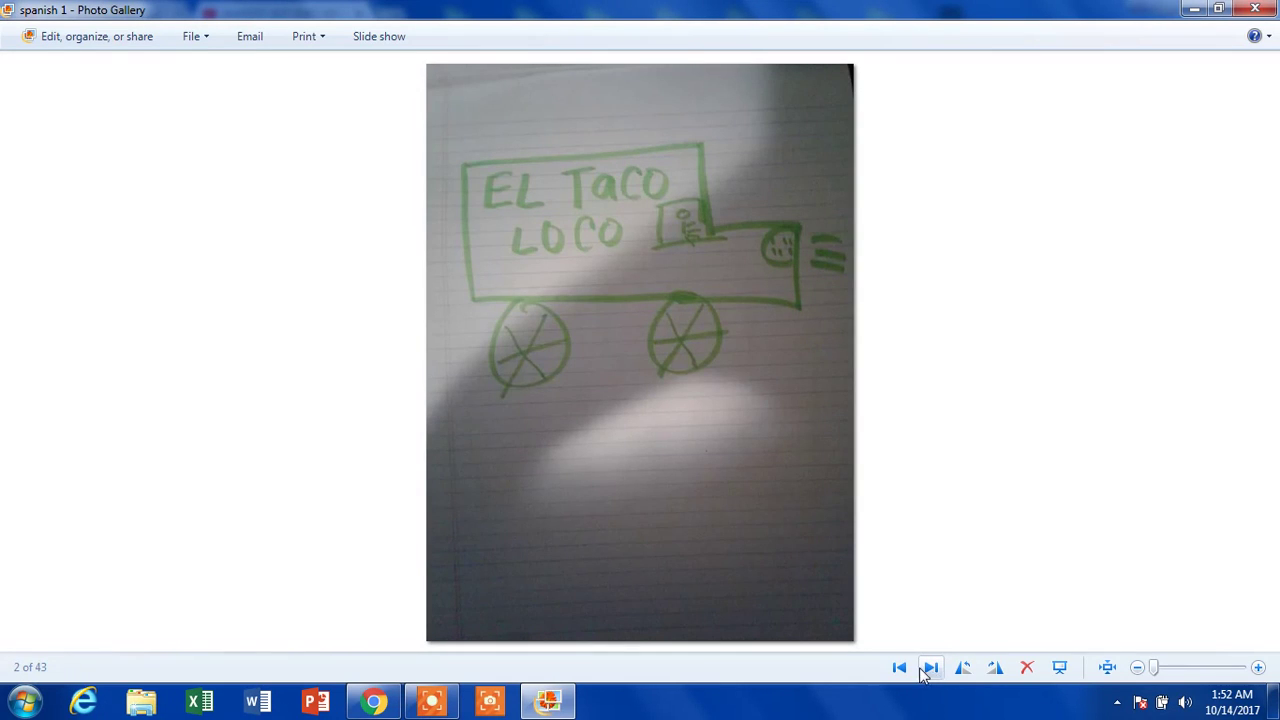
{"action": "left_click", "coordinate": [900, 668]}
{"action": "left_click", "coordinate": [900, 668]}
{"action": "left_click", "coordinate": [900, 668]}
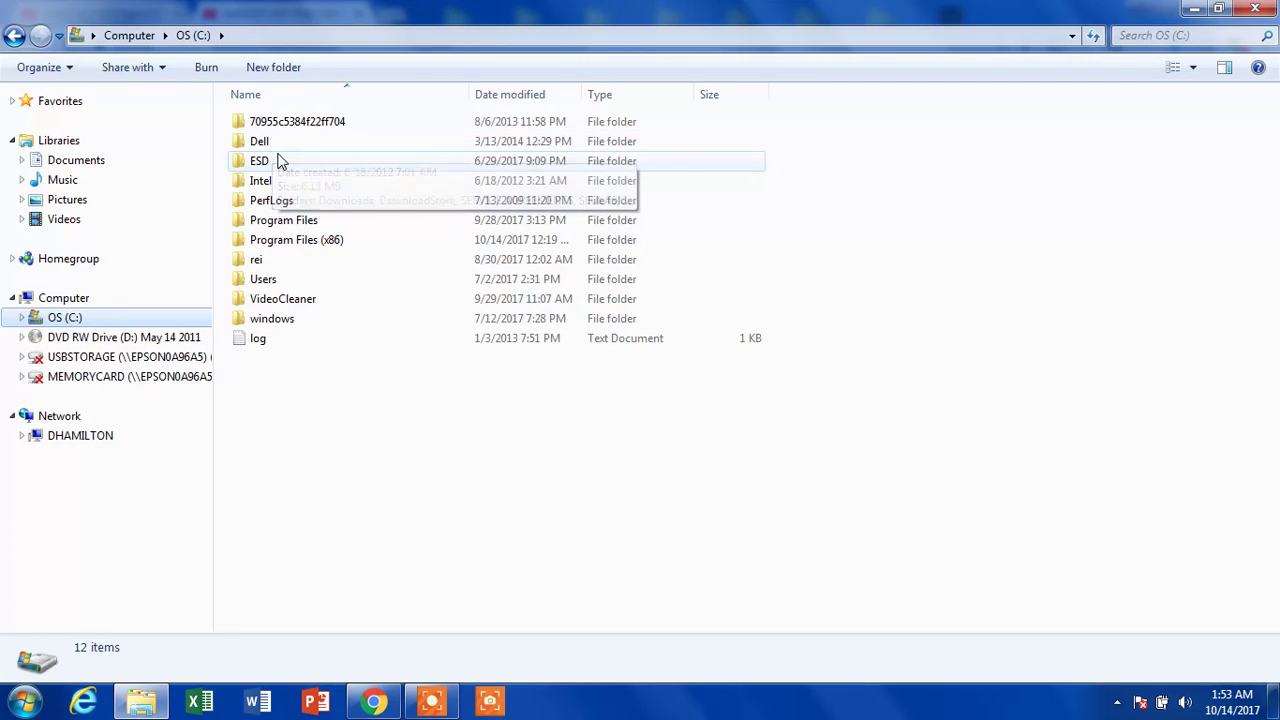
Open Users, then the user's personal folder, then its Desktop folder
{"action": "left_click", "coordinate": [276, 285]}
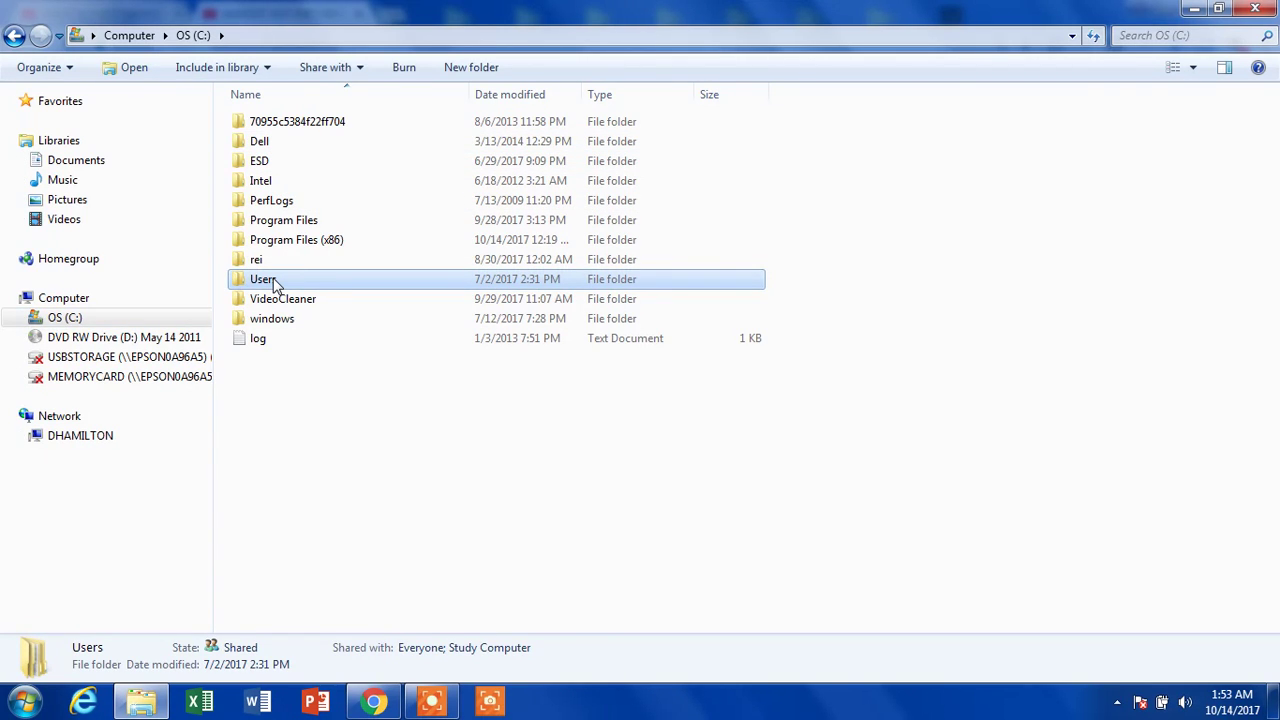
{"action": "double_click", "coordinate": [290, 284]}
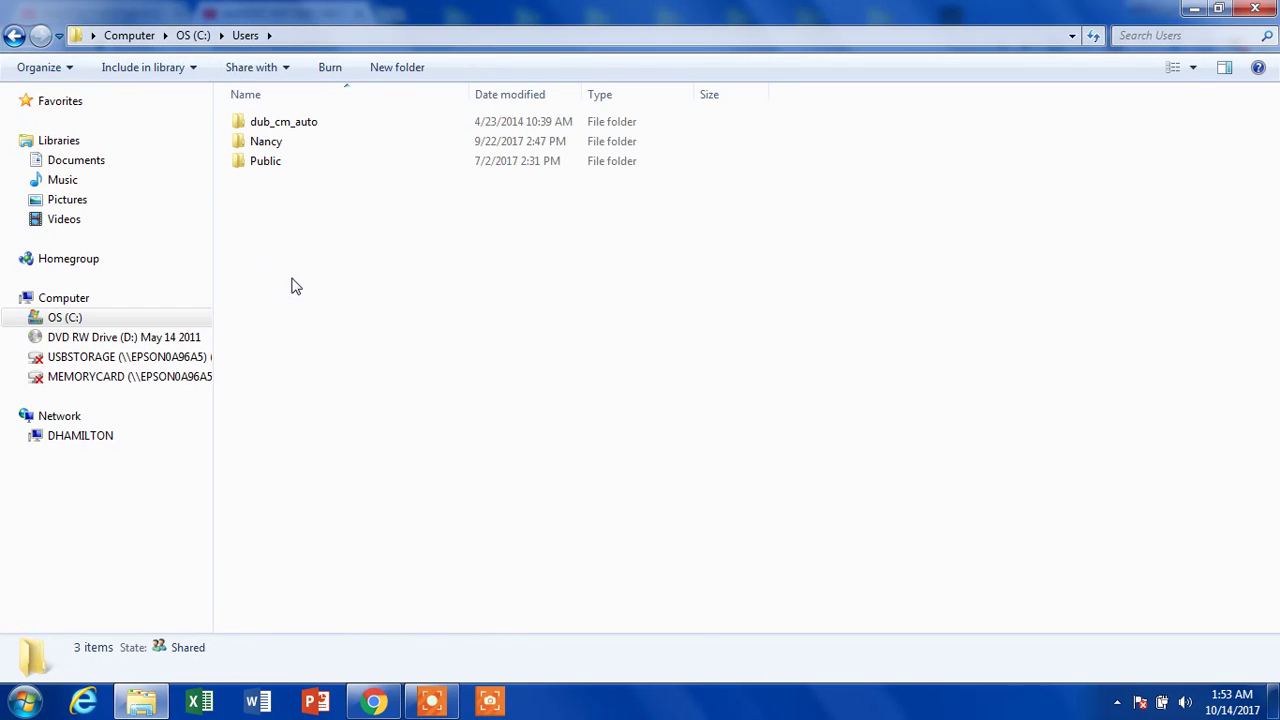
{"action": "double_click", "coordinate": [306, 145]}
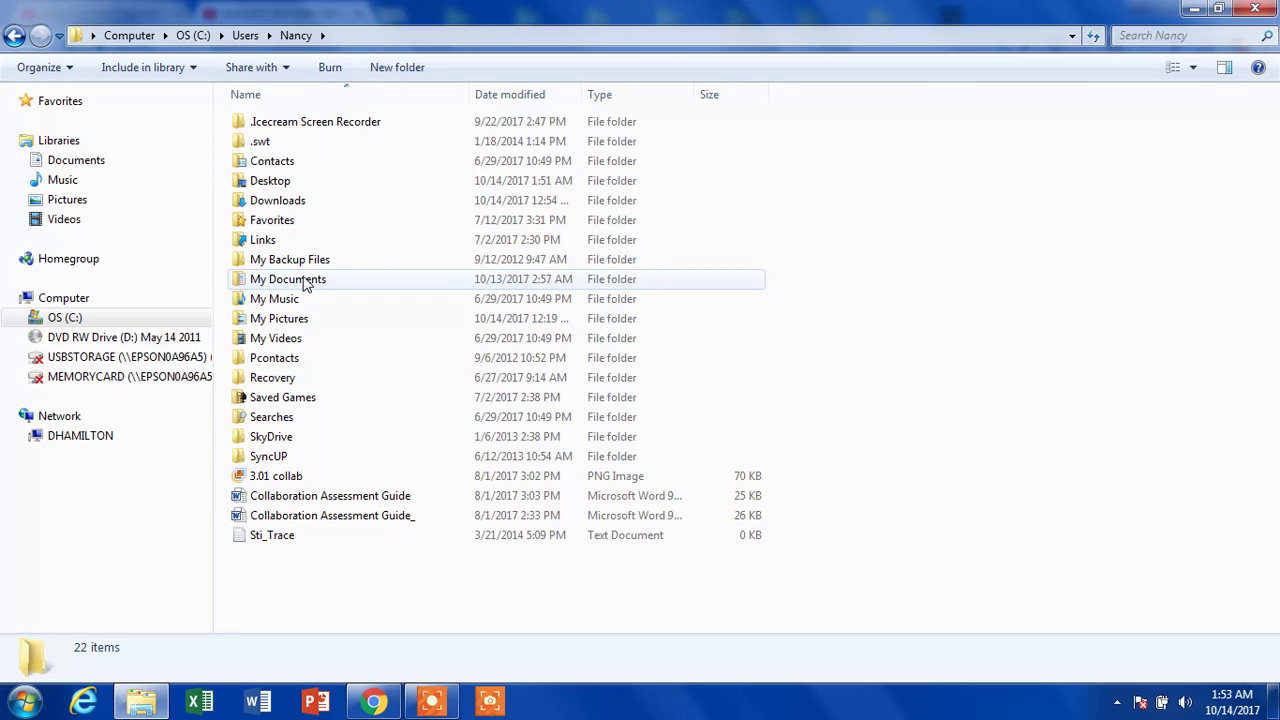
{"action": "double_click", "coordinate": [303, 181]}
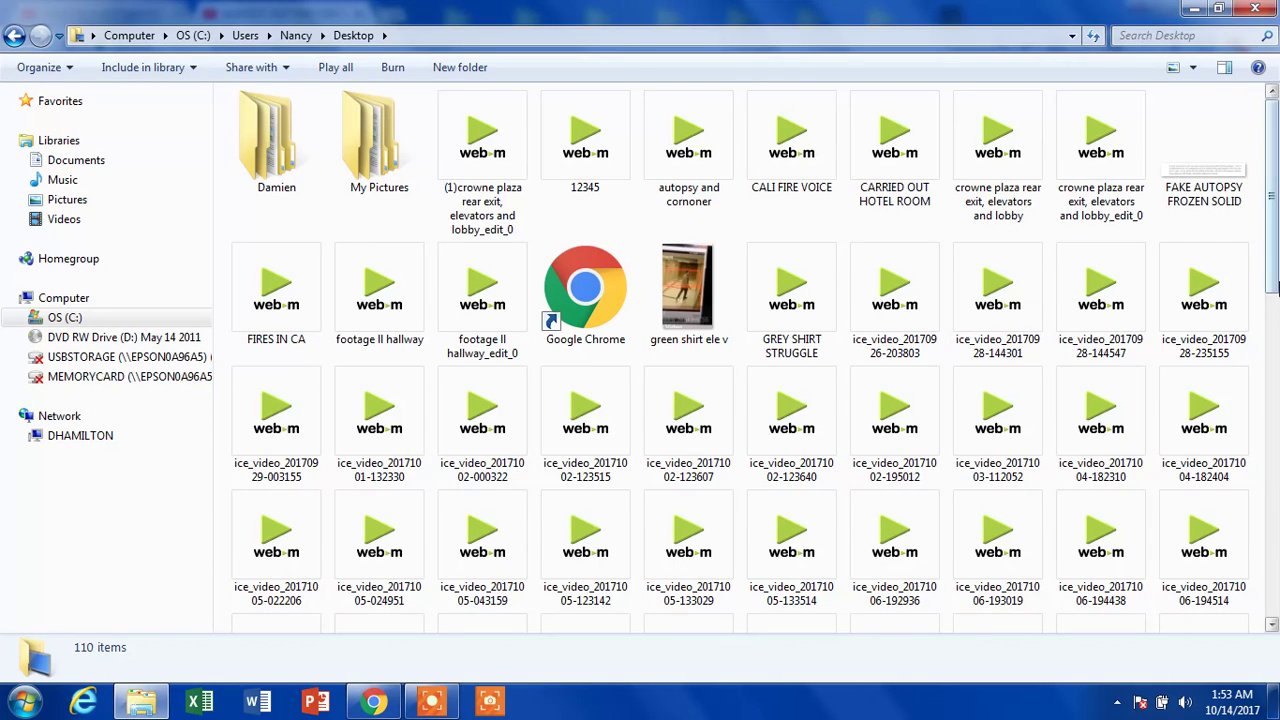
{"action": "left_click_drag", "start_coordinate": [1273, 285], "coordinate": [1275, 607]}
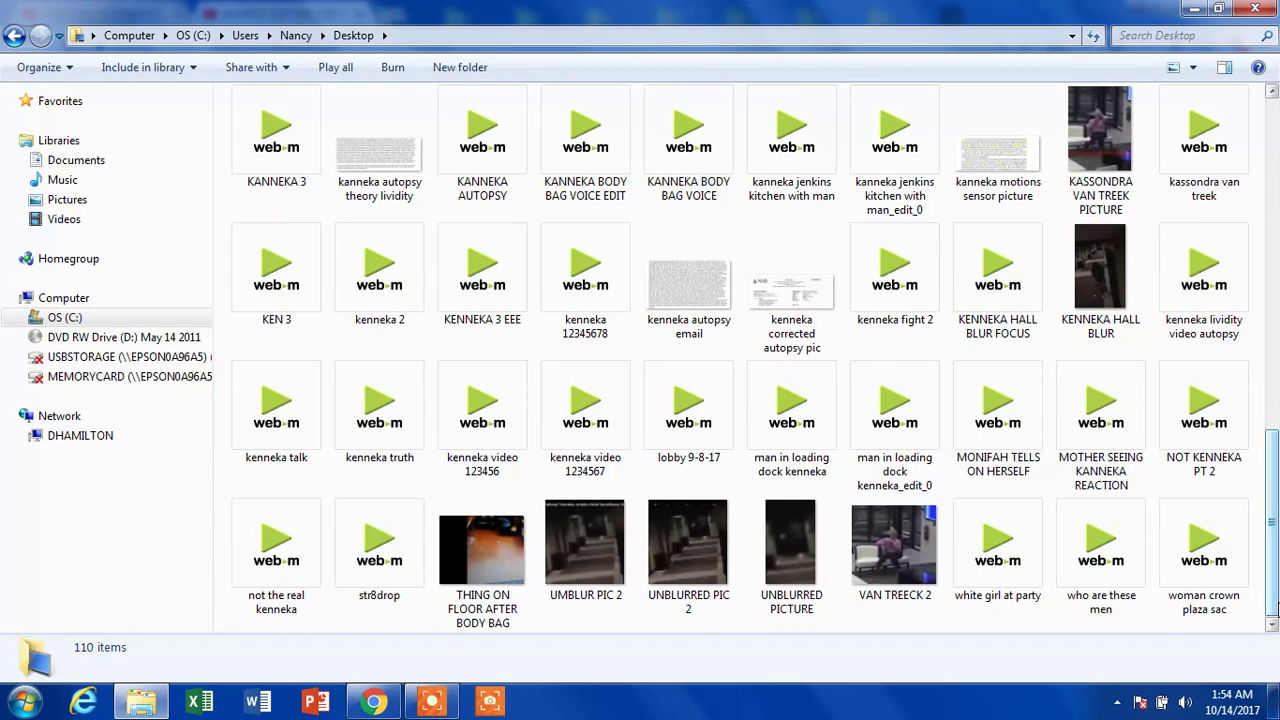
{"action": "left_click_drag", "start_coordinate": [1274, 598], "coordinate": [1275, 435]}
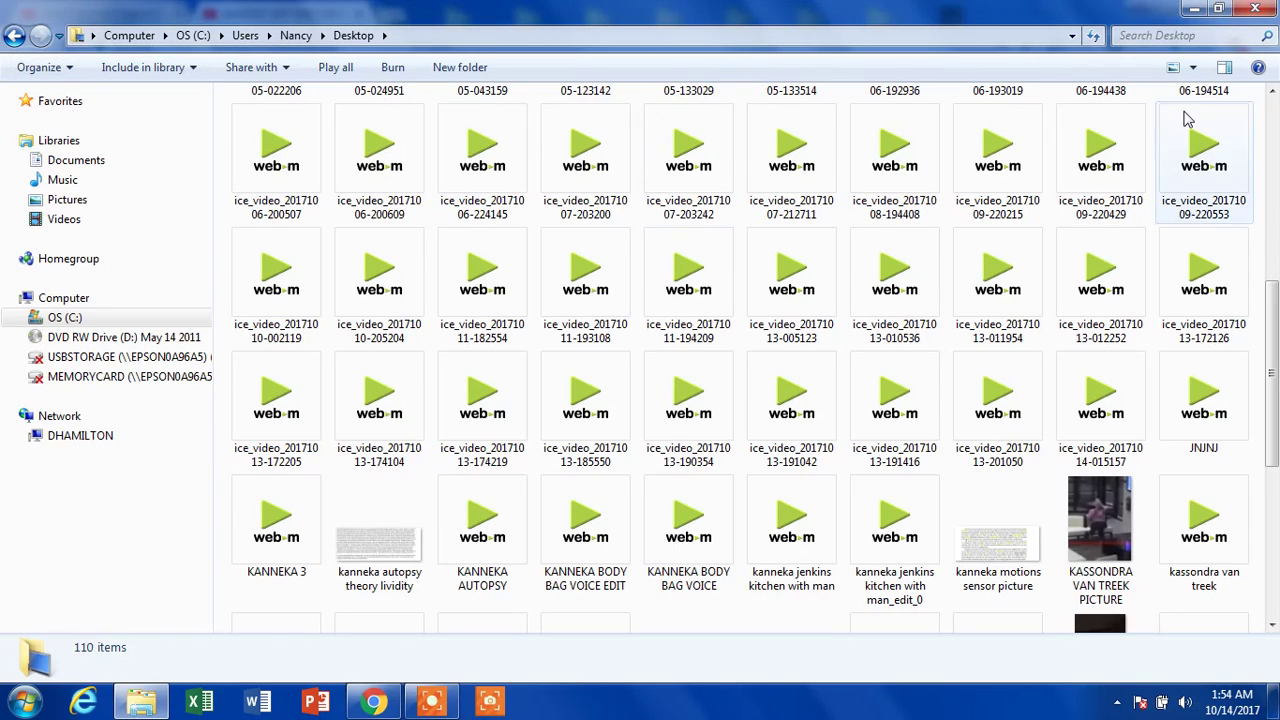
Close the file browser and watch the kitchen surveillance video full screen
{"action": "left_click", "coordinate": [1252, 10]}
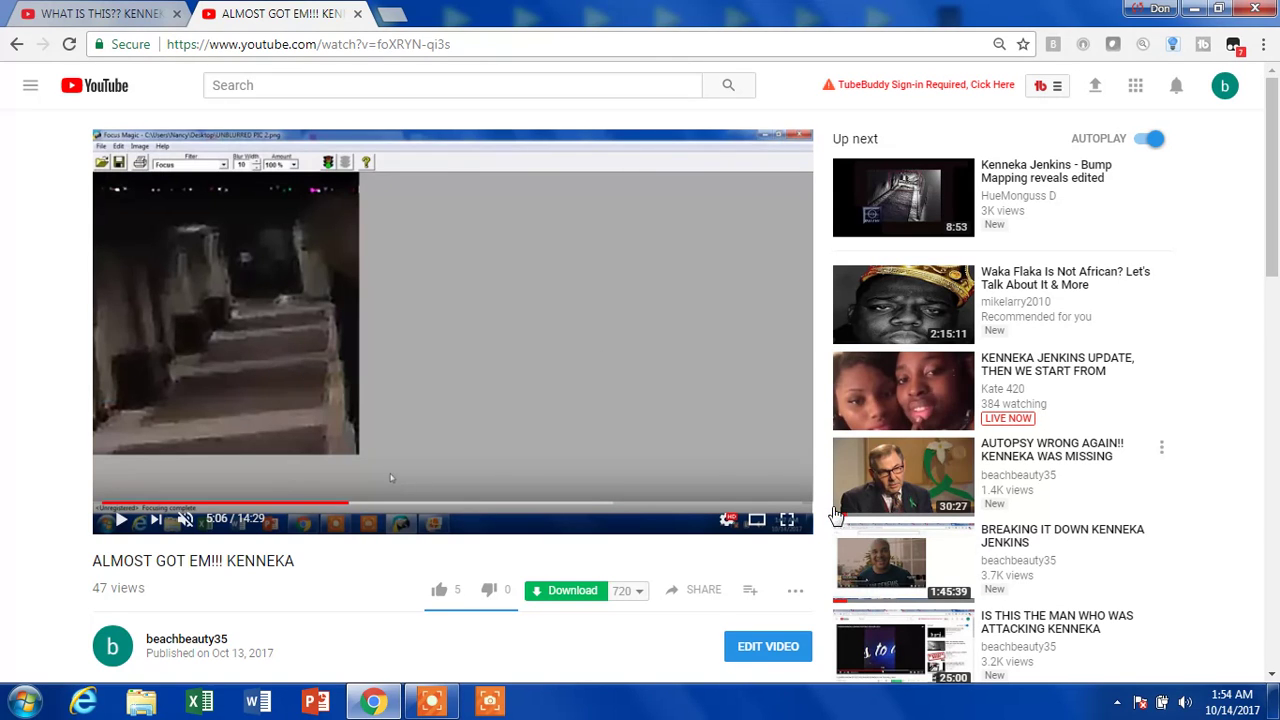
{"action": "left_click", "coordinate": [787, 520]}
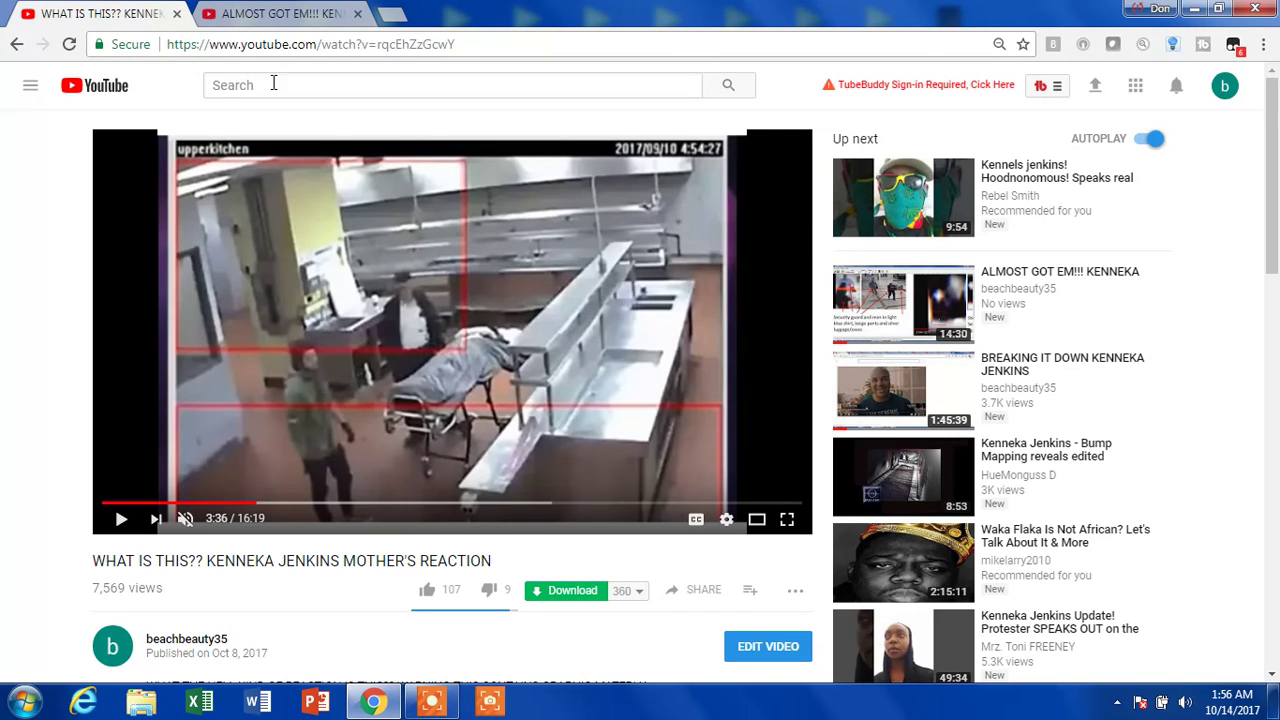
Switch to the ALMOST GOT EM!!! KENNEKA tab and play it full screen
{"action": "left_click", "coordinate": [280, 16]}
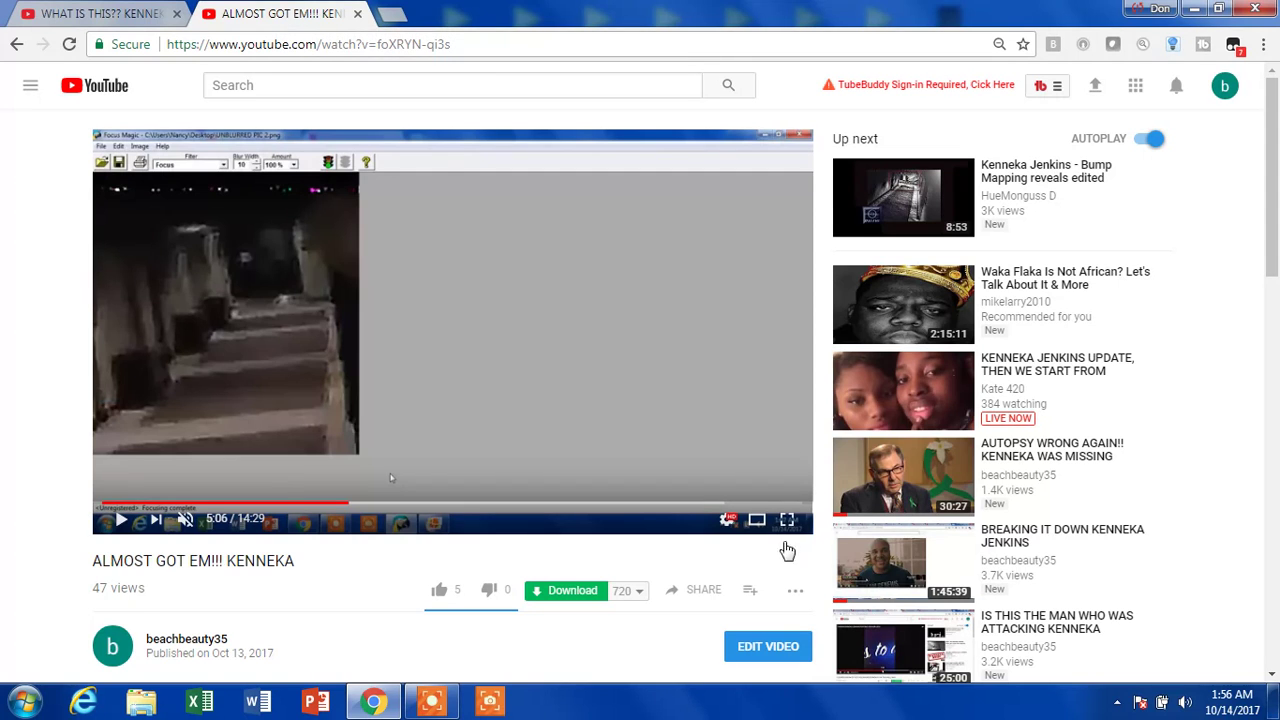
{"action": "left_click", "coordinate": [787, 521]}
Open YouTube in a new tab and go to the beachbeauty35 channel page
{"action": "left_click", "coordinate": [393, 15]}
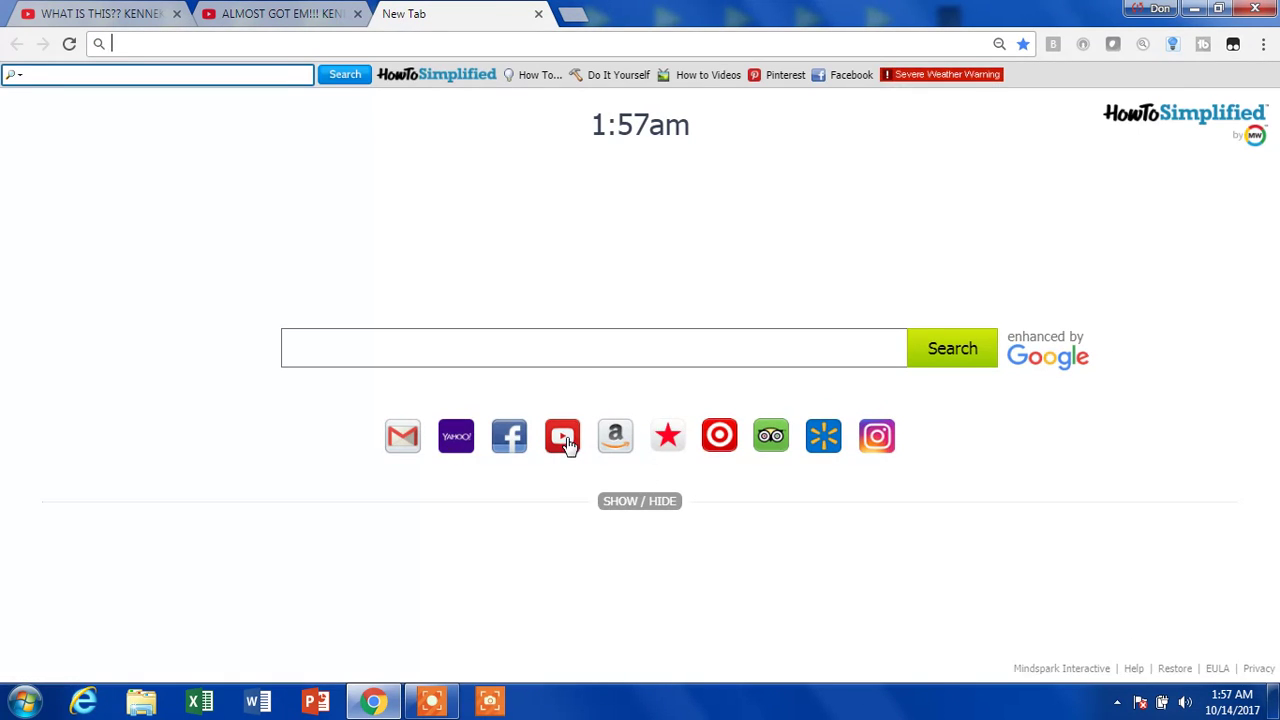
{"action": "left_click", "coordinate": [563, 437]}
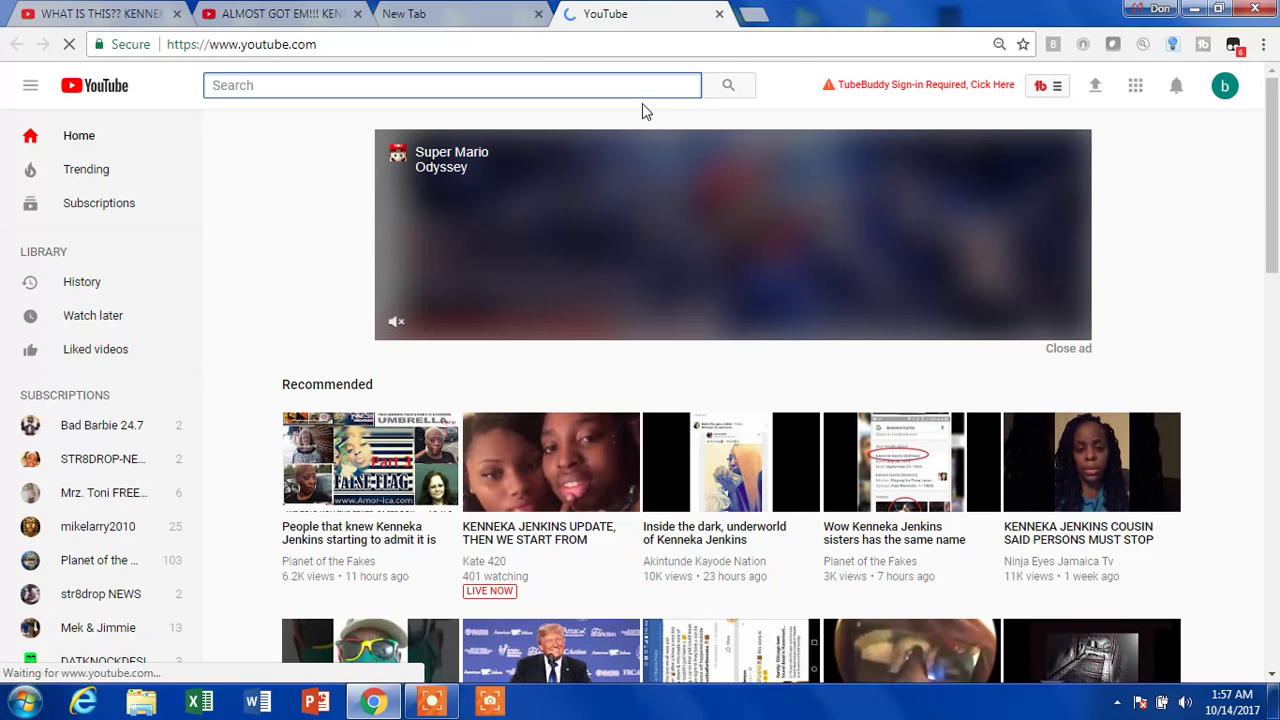
{"action": "left_click", "coordinate": [1226, 88]}
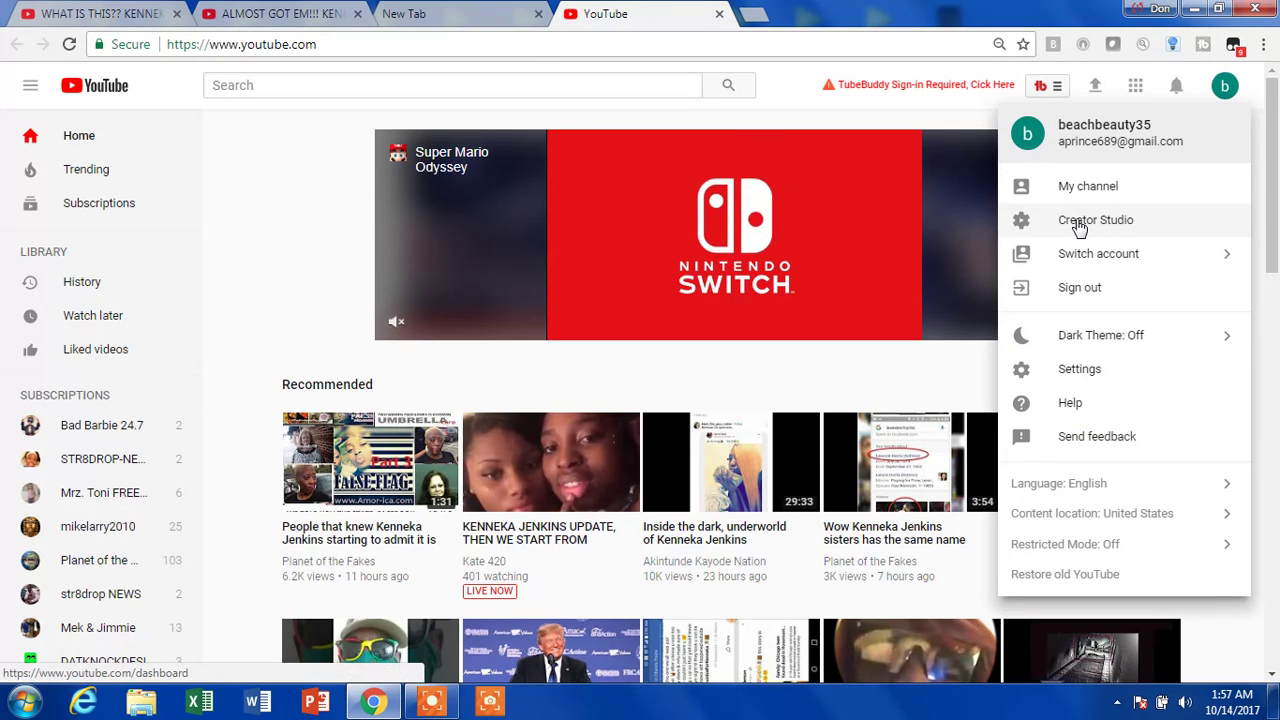
{"action": "left_click", "coordinate": [1078, 224]}
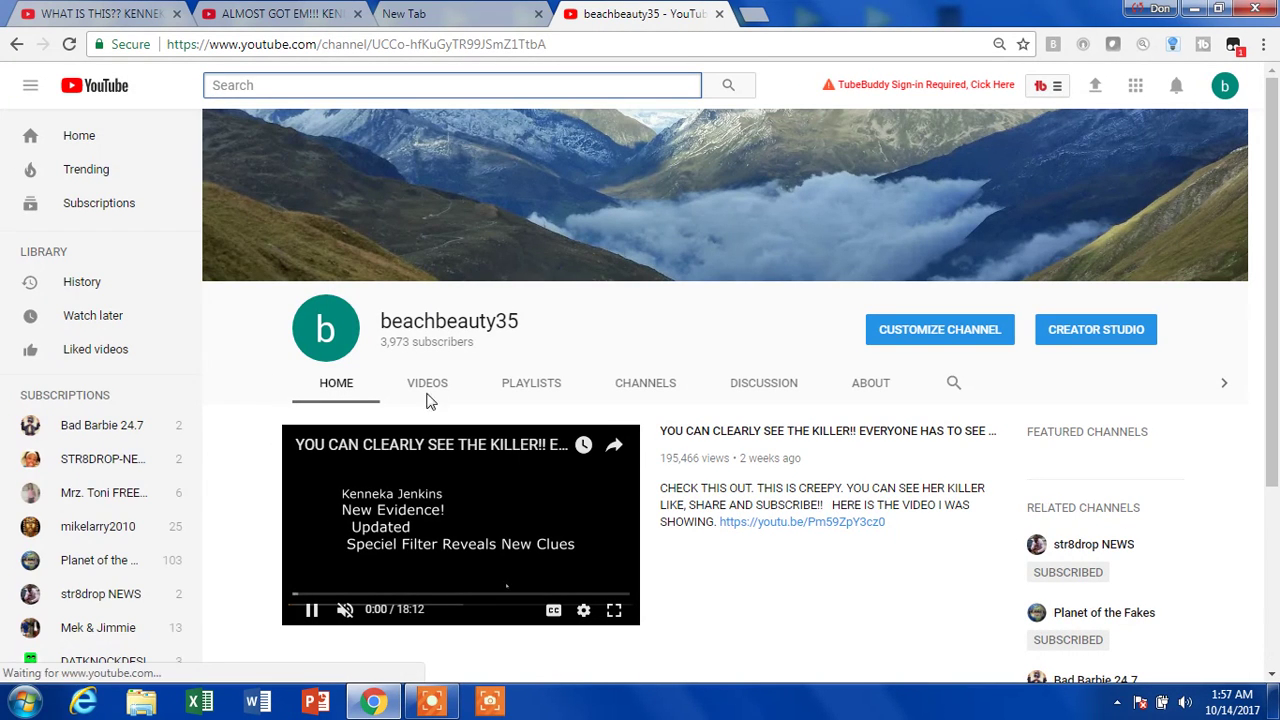
Show the channel's uploaded videos in the VIDEOS tab
{"action": "left_click", "coordinate": [427, 384]}
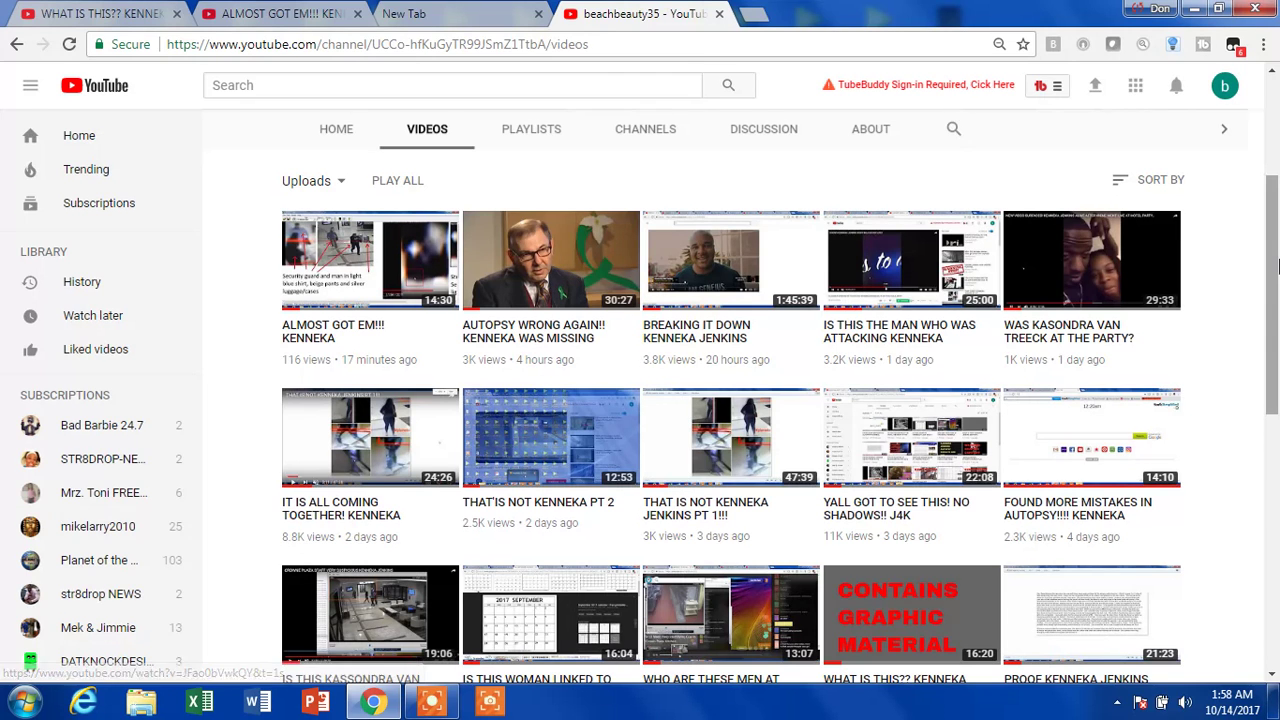
{"action": "left_click_drag", "start_coordinate": [1275, 267], "coordinate": [1275, 290]}
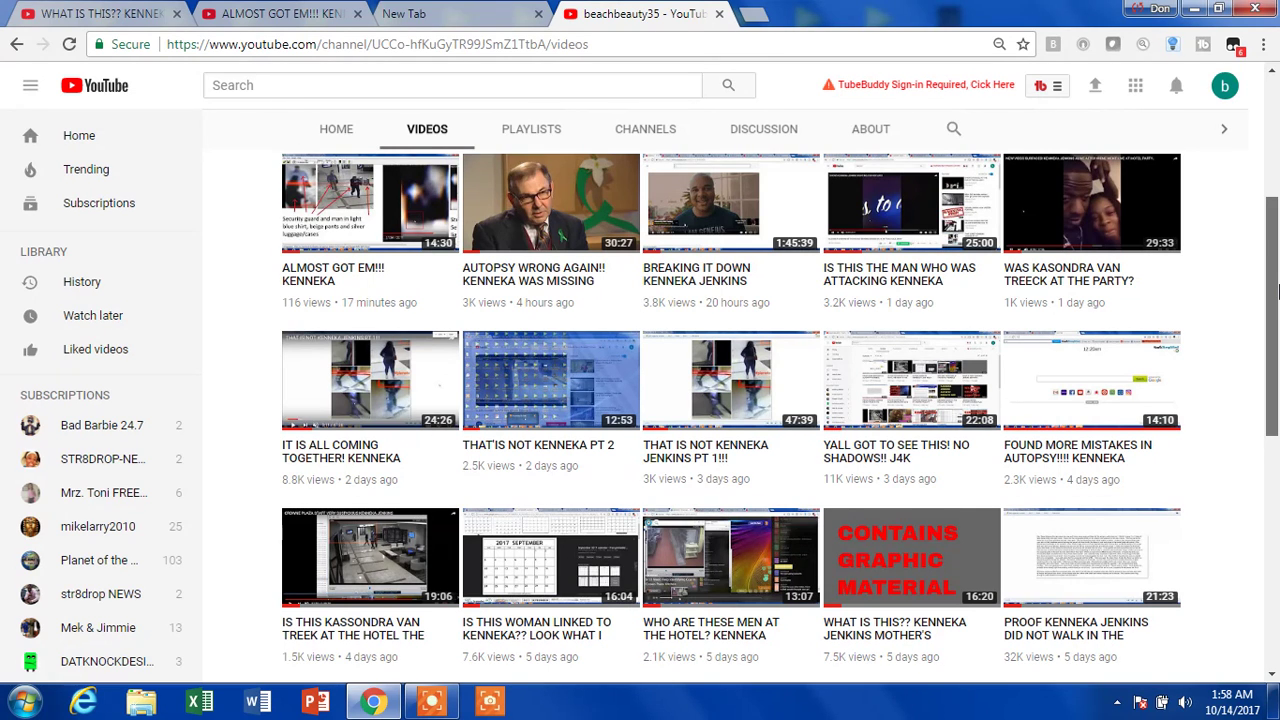
{"action": "left_click_drag", "start_coordinate": [1275, 290], "coordinate": [694, 140]}
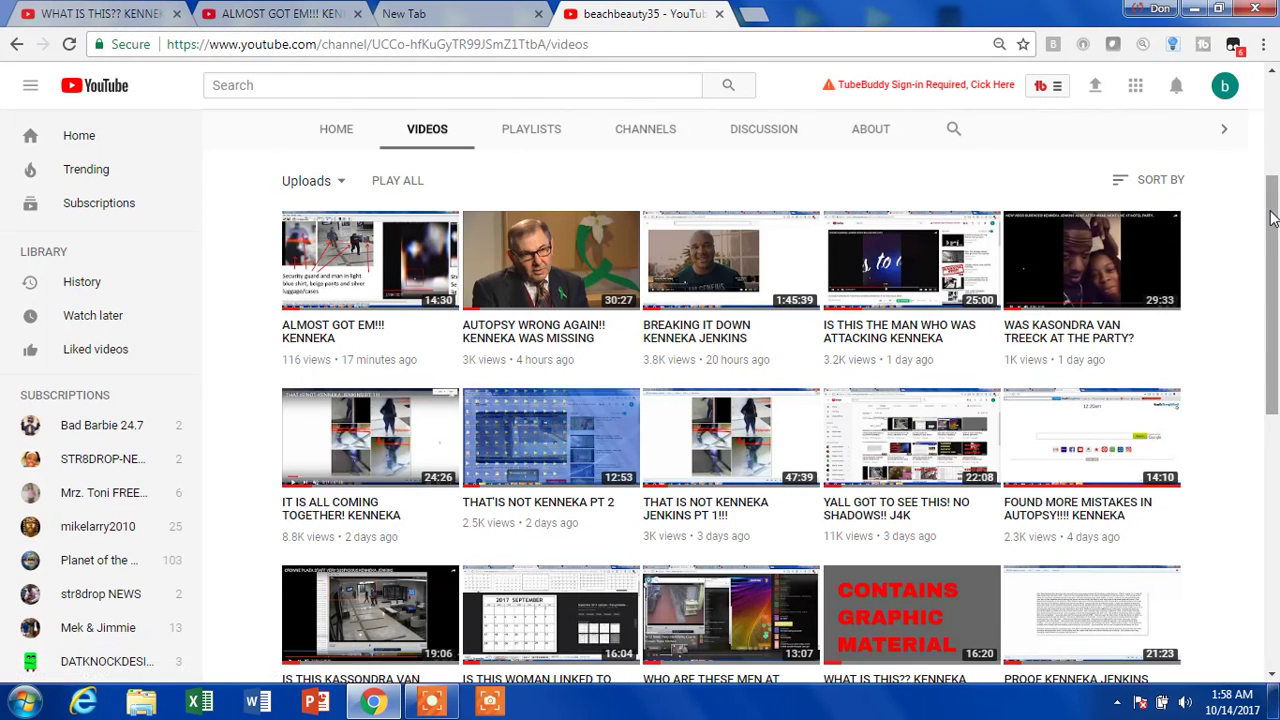
{"action": "left_click_drag", "start_coordinate": [1272, 218], "coordinate": [1273, 302]}
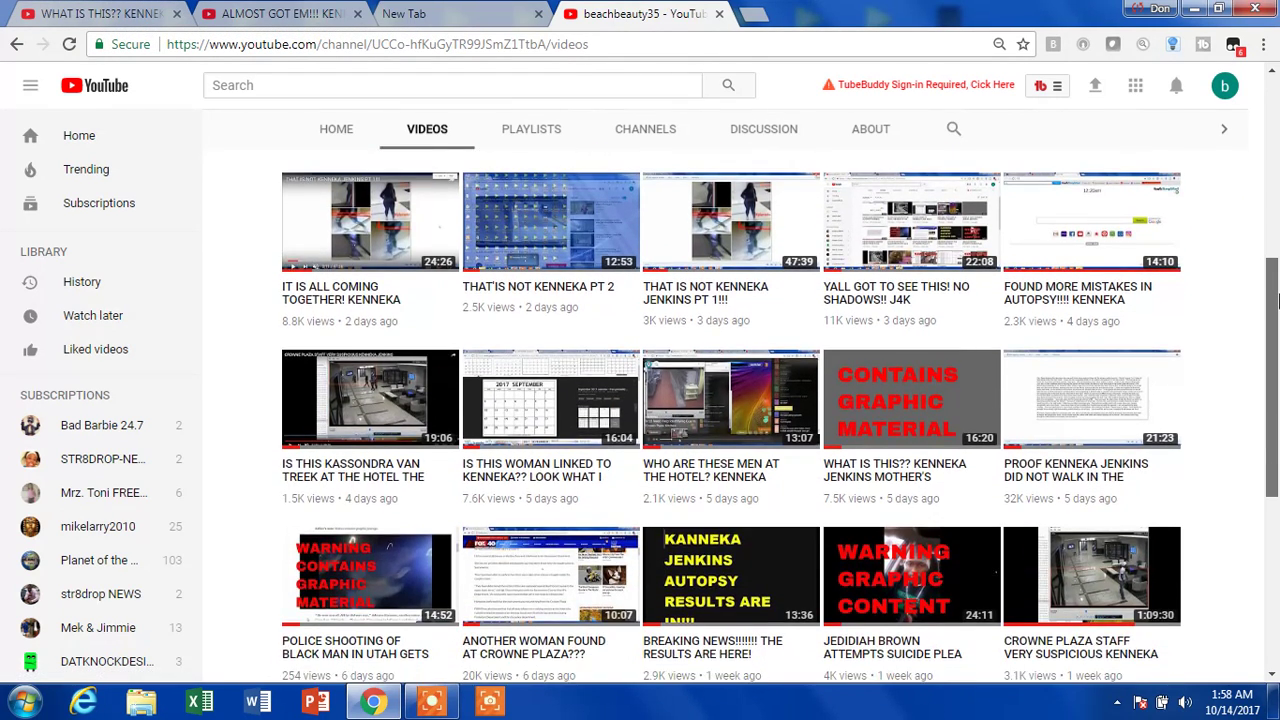
{"action": "left_click_drag", "start_coordinate": [1276, 302], "coordinate": [1274, 408]}
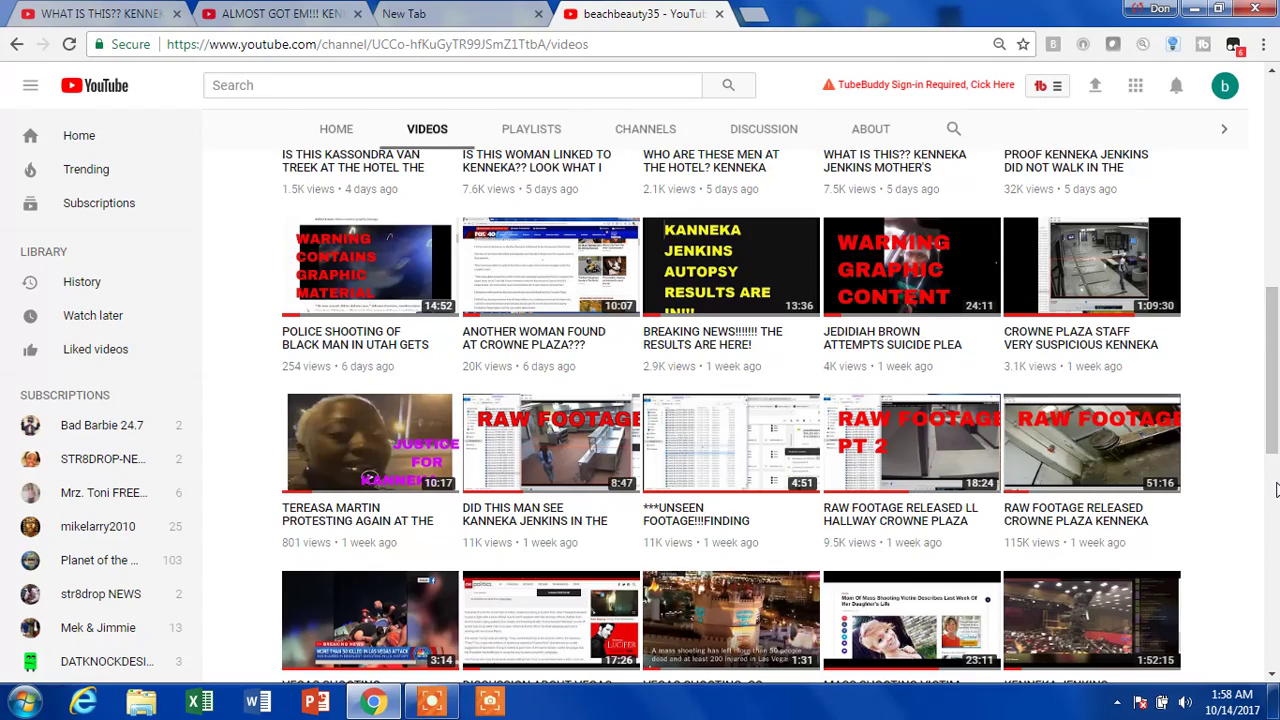
{"action": "left_click_drag", "start_coordinate": [1276, 489], "coordinate": [1277, 392]}
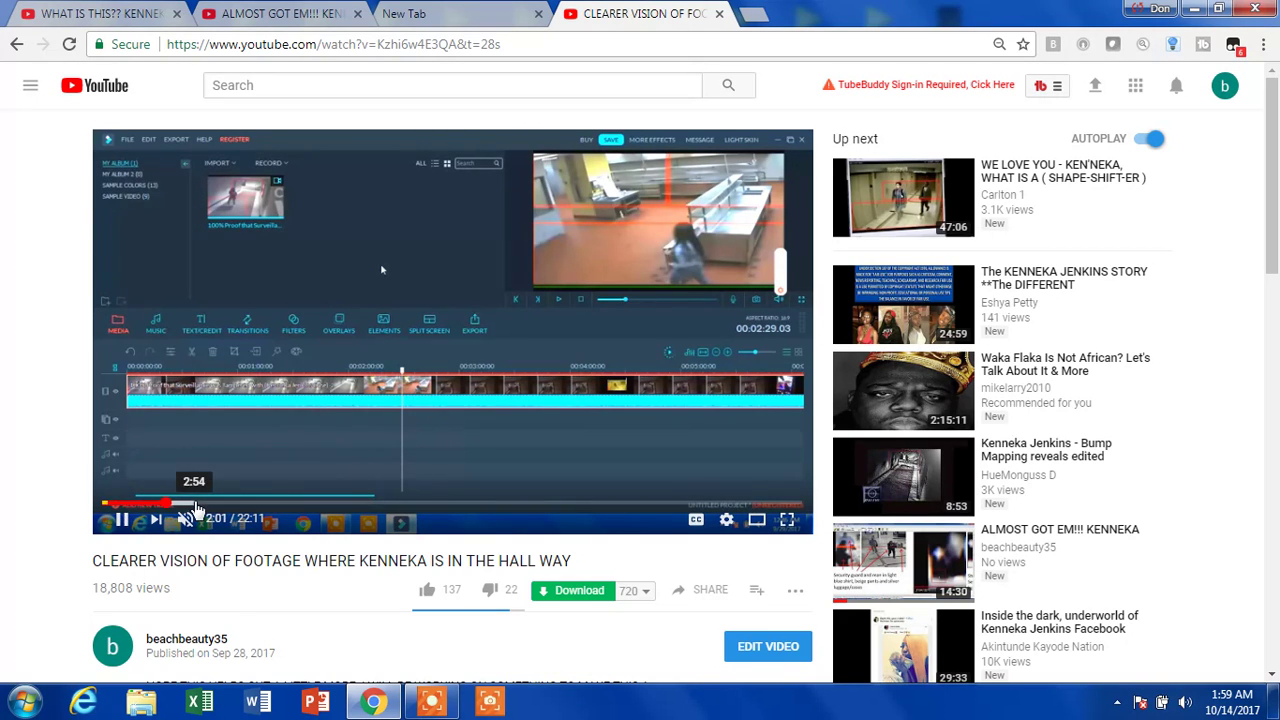
Jump twice further ahead in the hallway footage video
{"action": "left_click", "coordinate": [195, 504]}
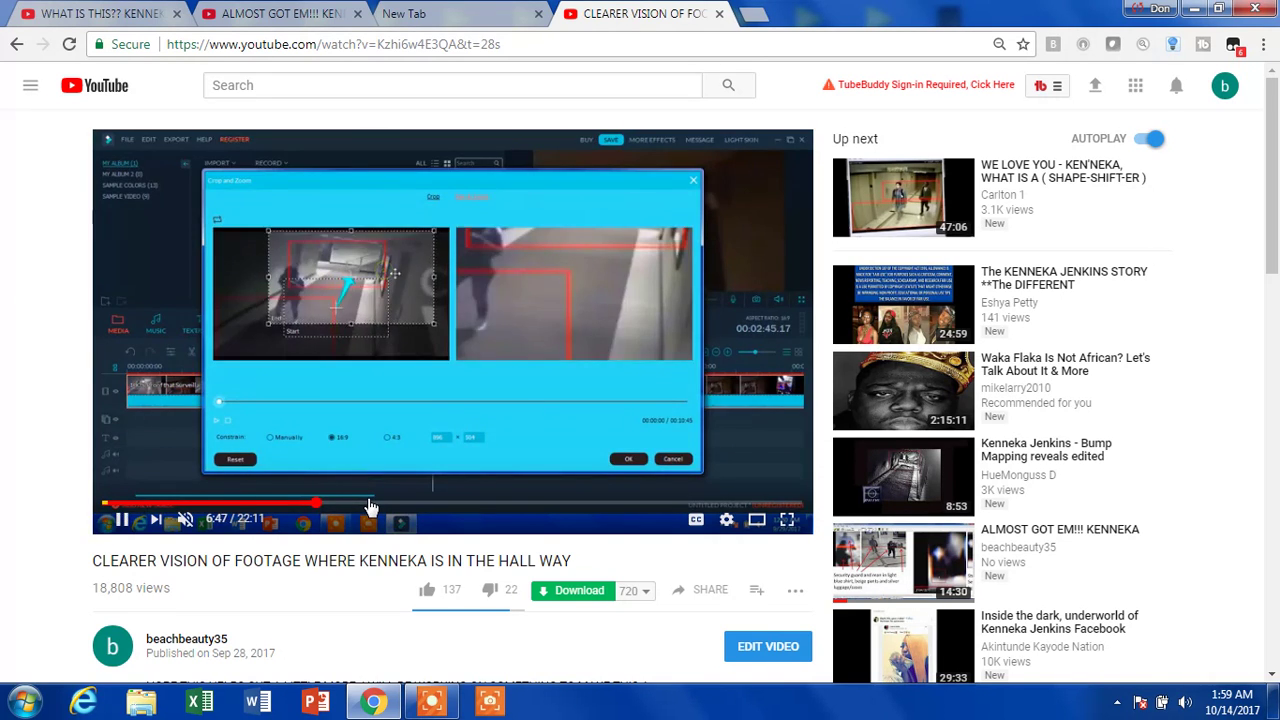
{"action": "left_click", "coordinate": [368, 508]}
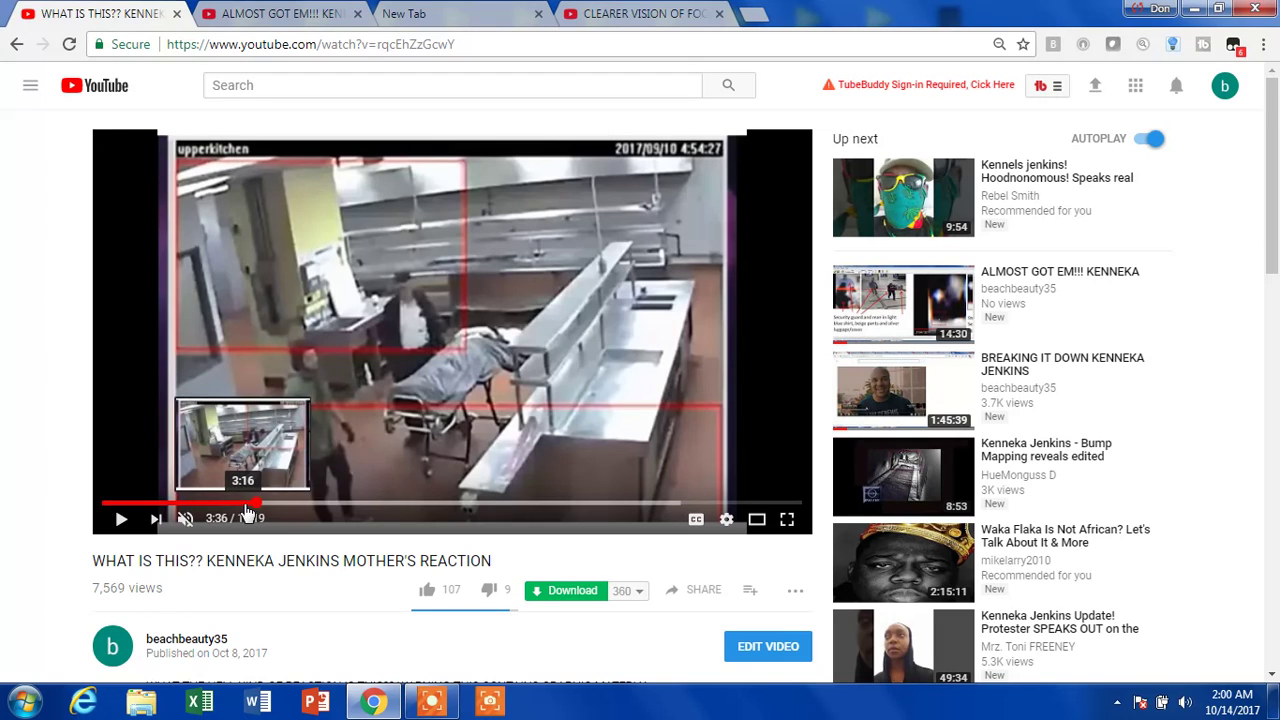
Rewind slightly to the stretcher scene, resume playback, and go full screen
{"action": "left_click", "coordinate": [252, 505]}
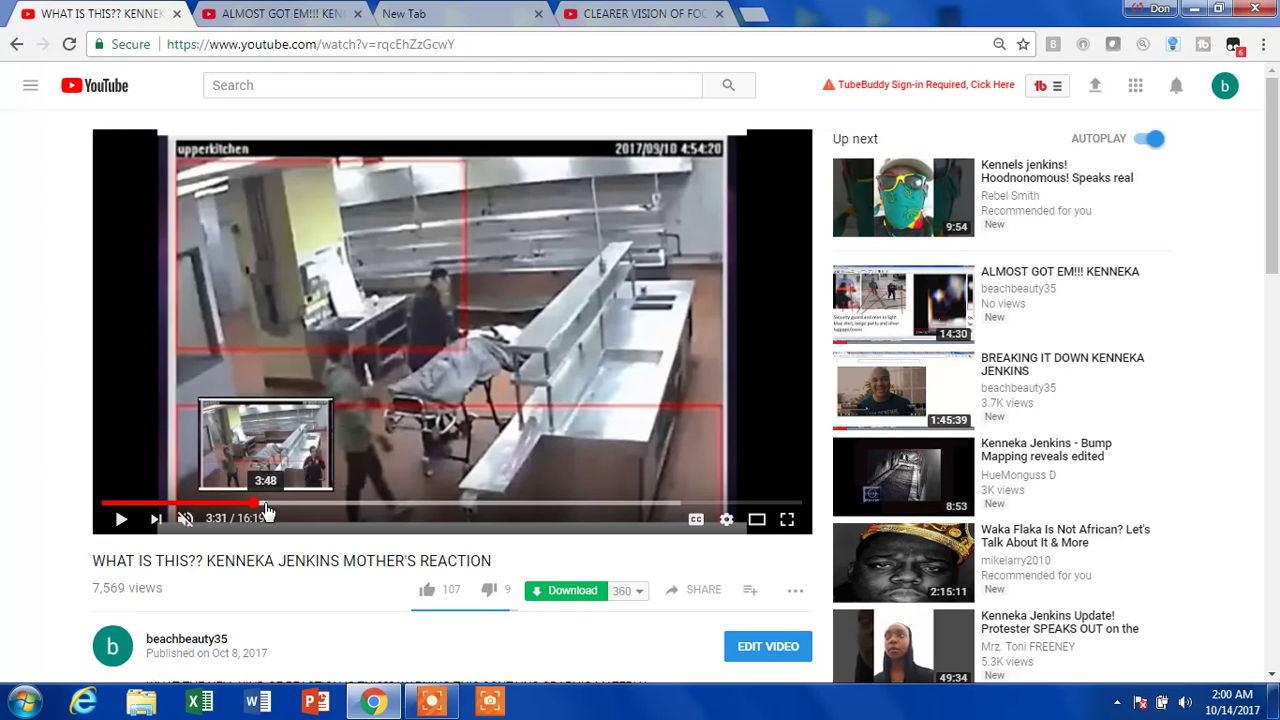
{"action": "left_click", "coordinate": [120, 519]}
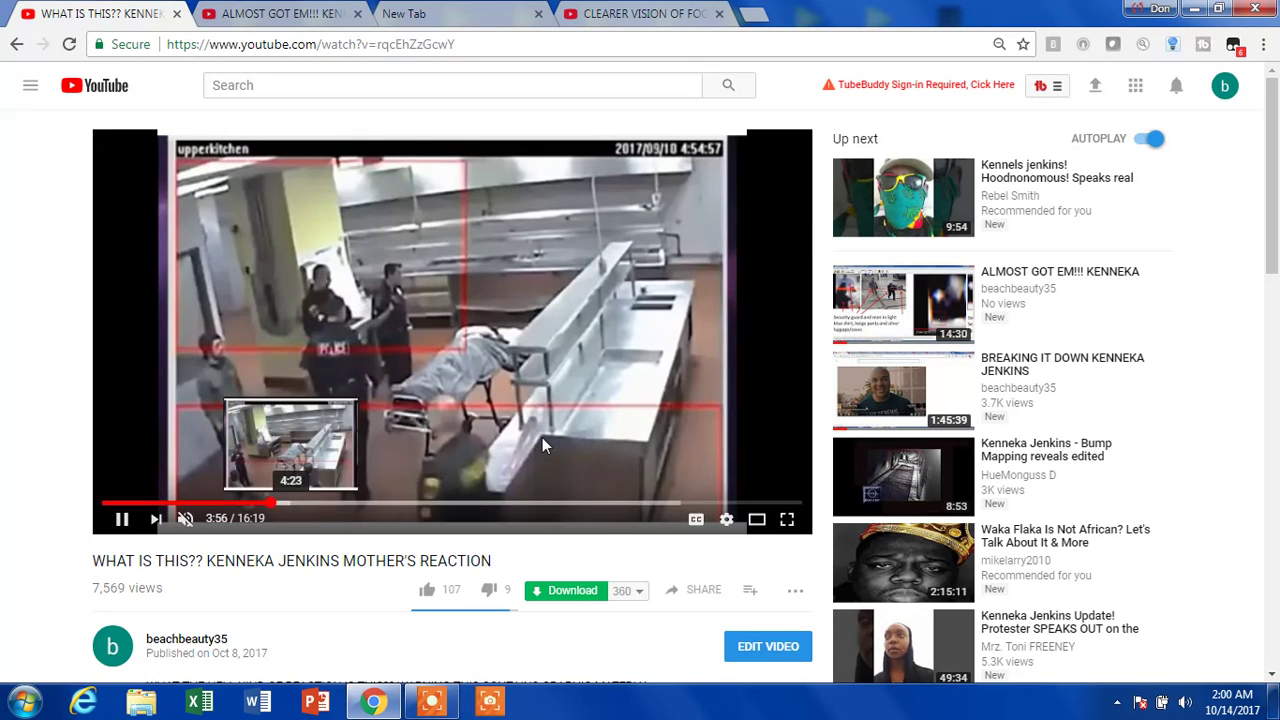
{"action": "left_click", "coordinate": [787, 521]}
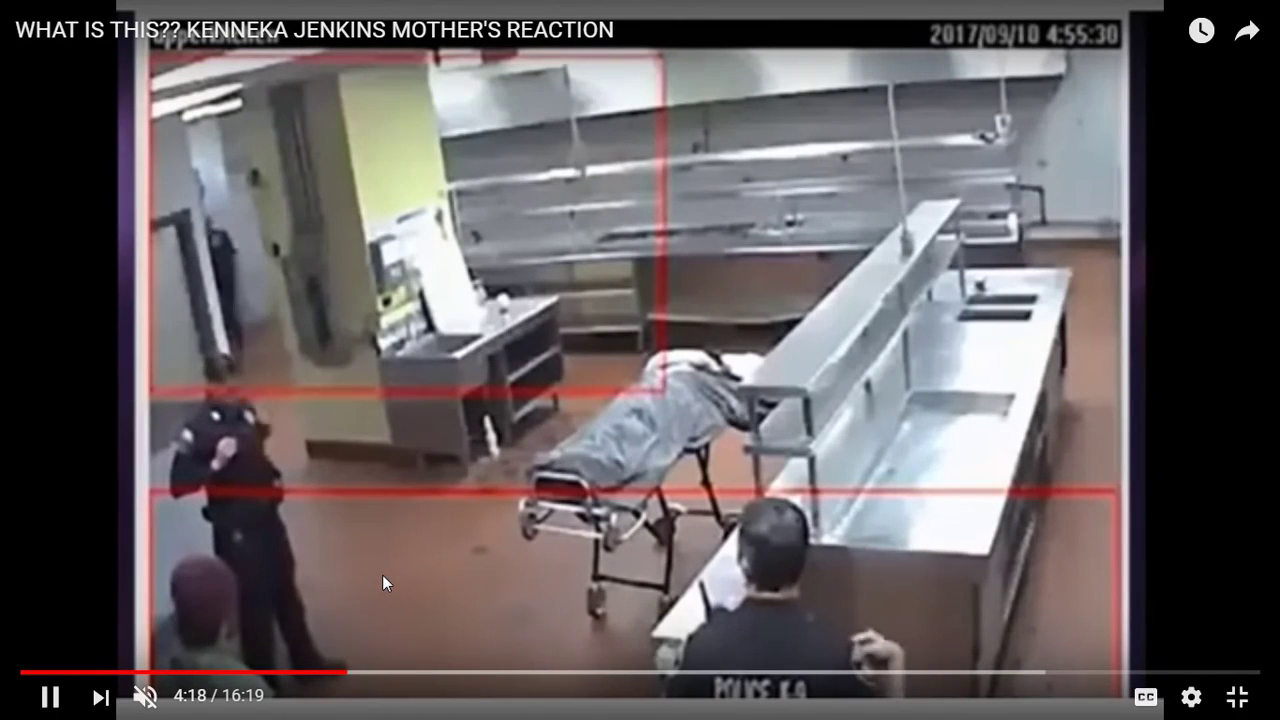
Leave full screen and switch to the ALMOST GOT EM!!! KENNEKA tab
{"action": "key", "text": "Escape"}
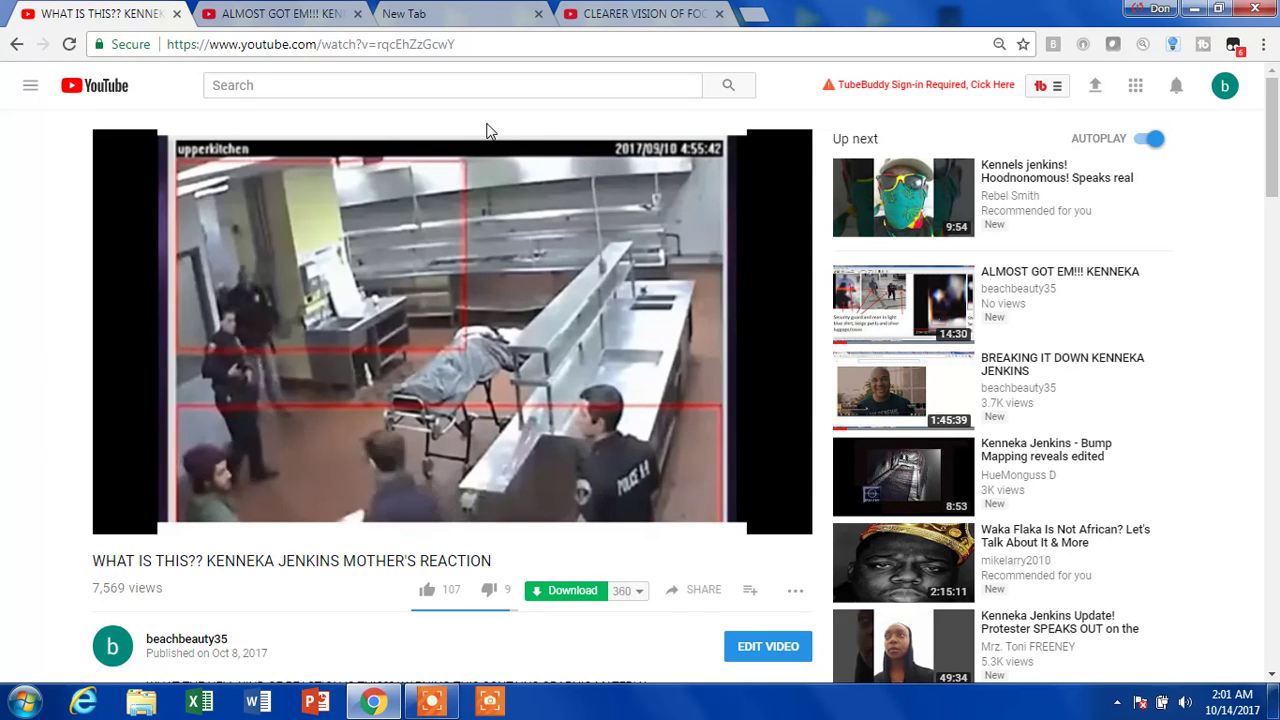
{"action": "left_click", "coordinate": [272, 10]}
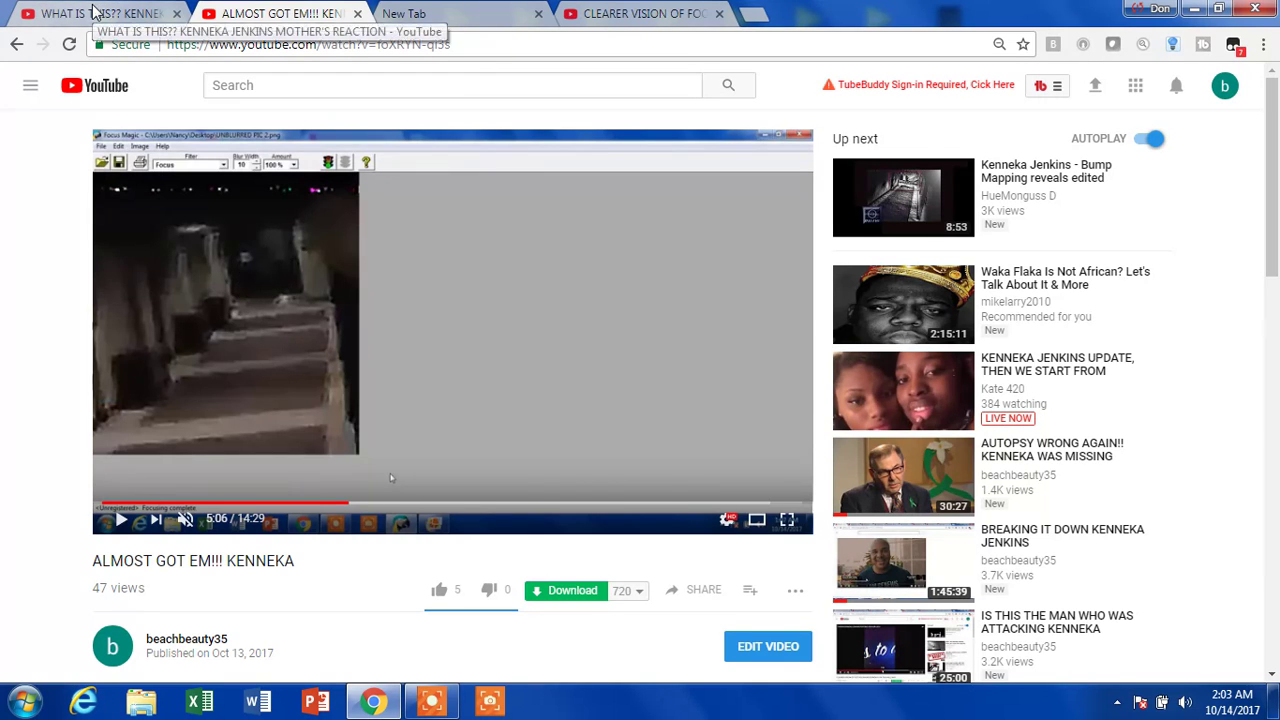
Skip the kitchen surveillance footage forward in jumps from about 7:00 to 8:27
{"action": "left_click", "coordinate": [100, 13]}
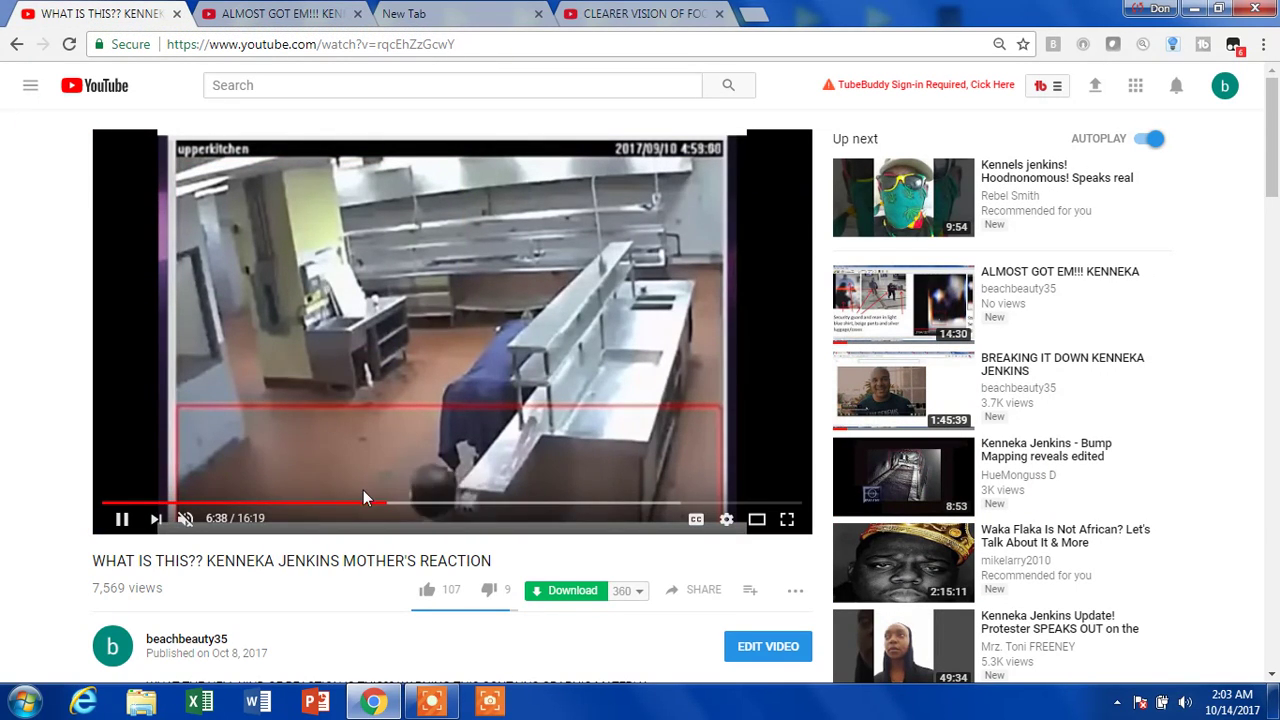
{"action": "mouse_move", "coordinate": [614, 503]}
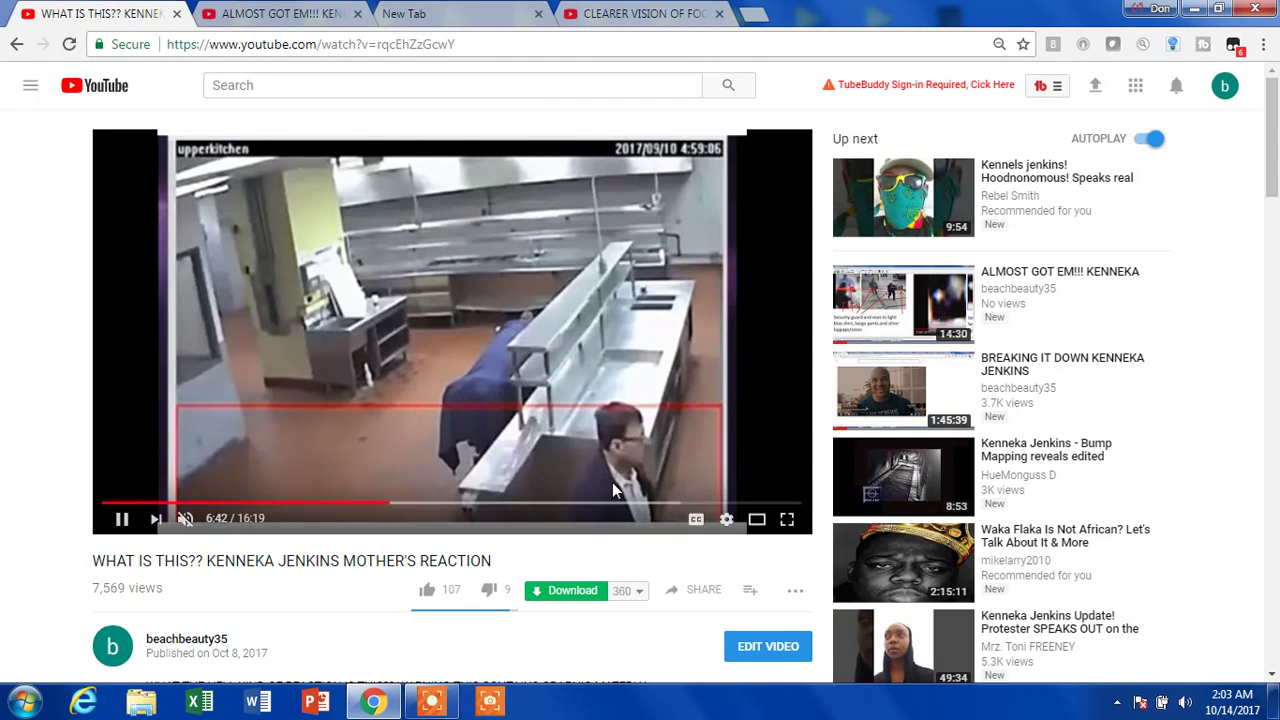
{"action": "left_click", "coordinate": [407, 510]}
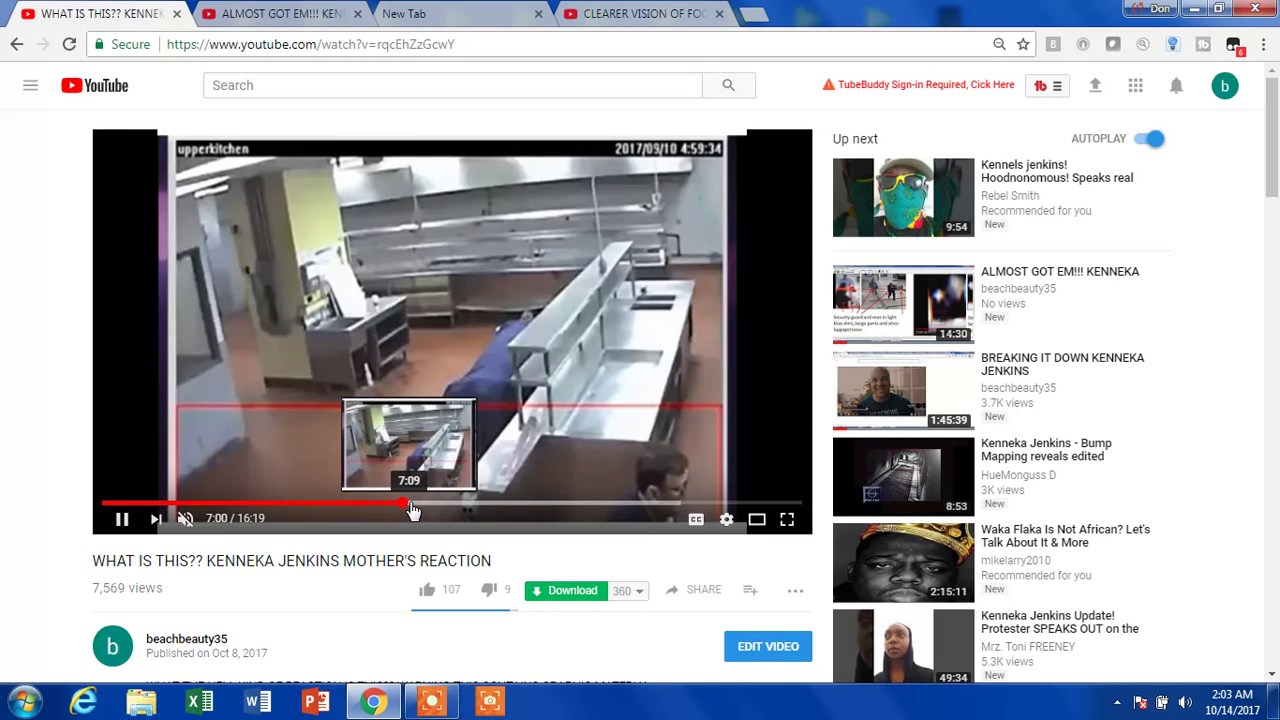
{"action": "left_click", "coordinate": [410, 510]}
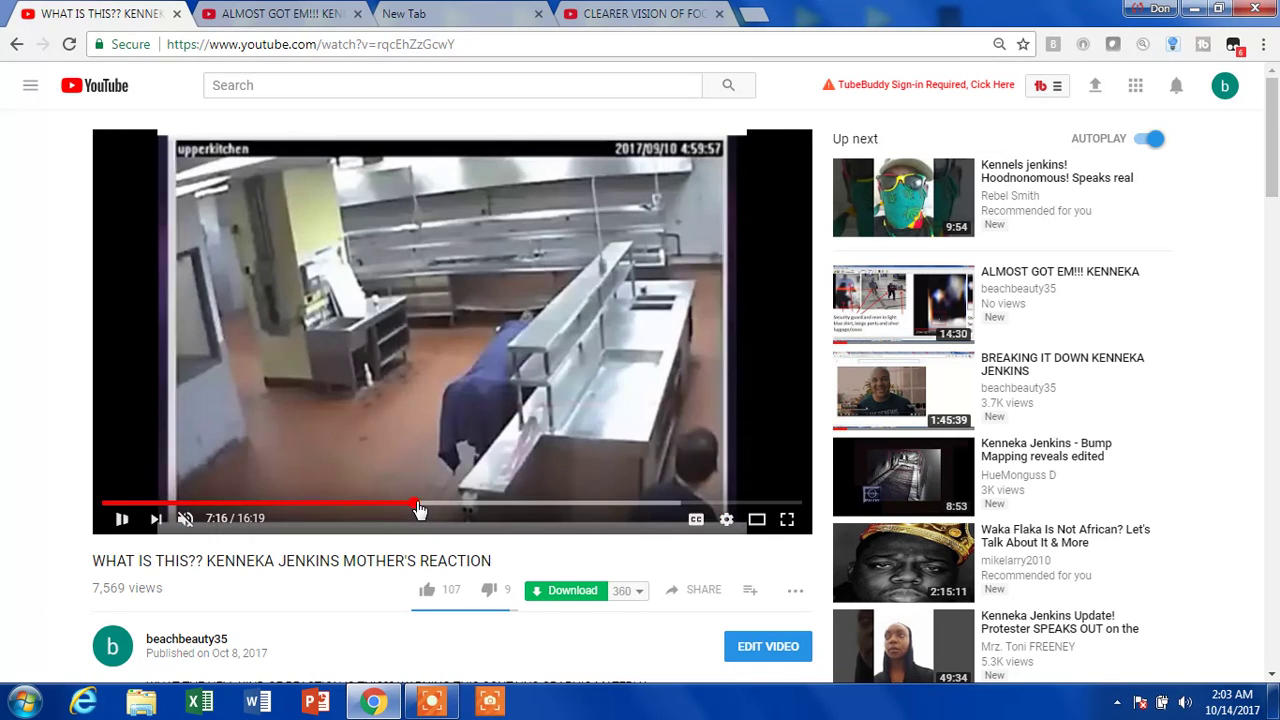
{"action": "left_click", "coordinate": [422, 510]}
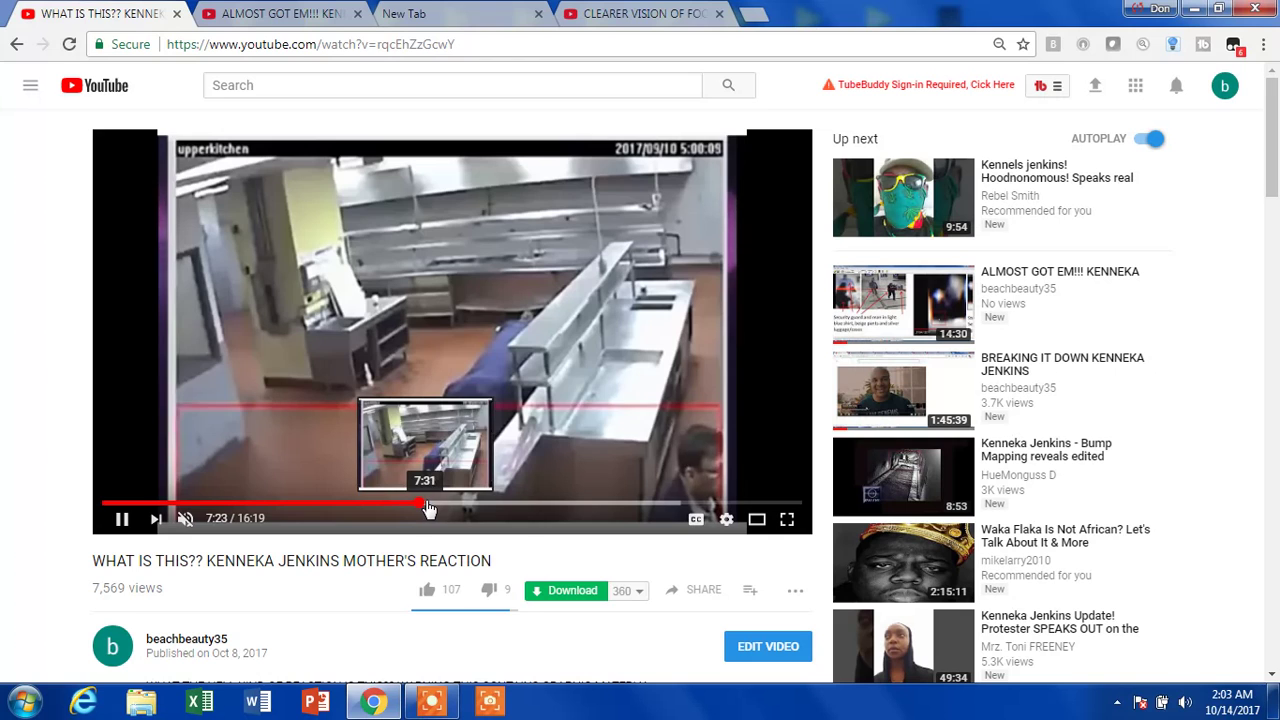
{"action": "left_click", "coordinate": [427, 510]}
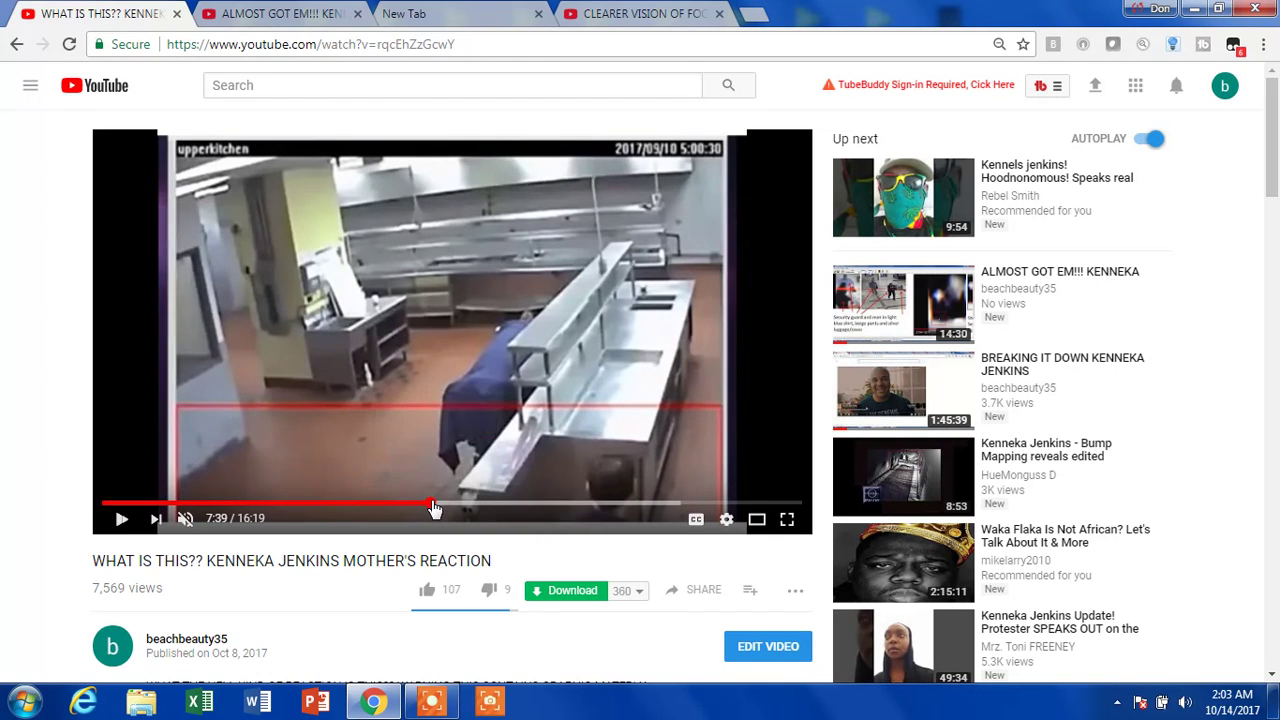
{"action": "left_click", "coordinate": [432, 510]}
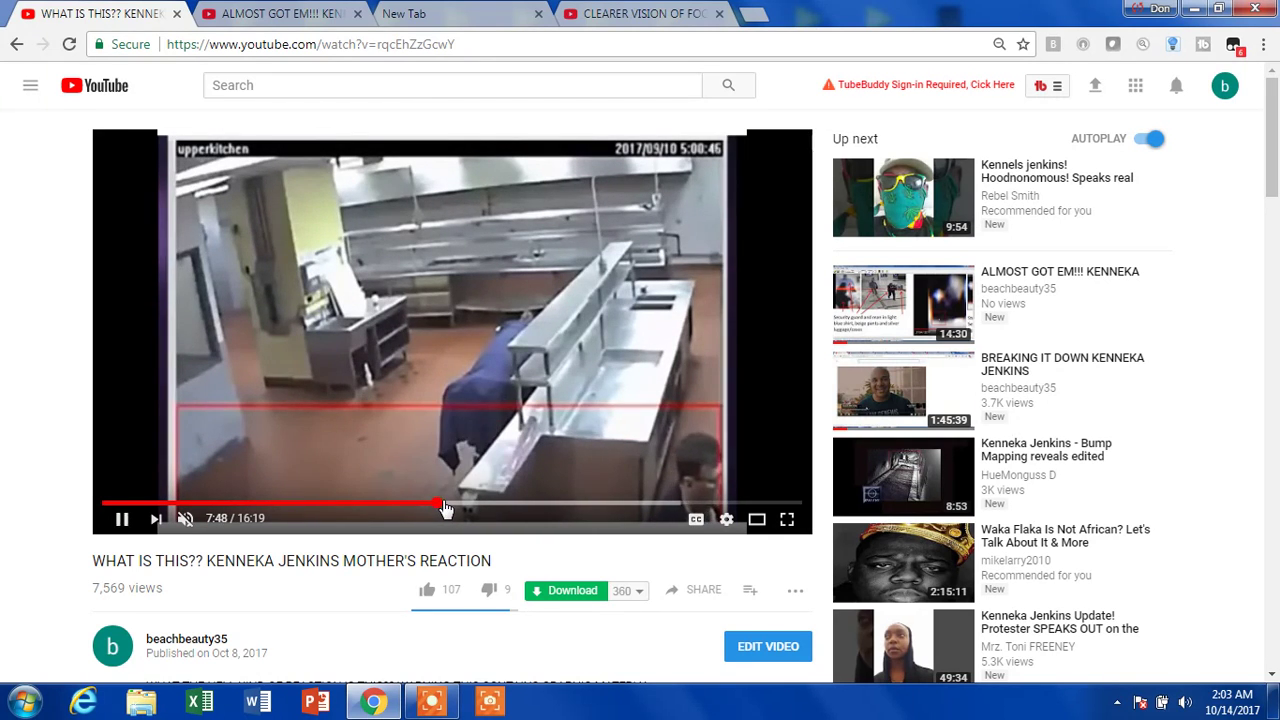
{"action": "left_click", "coordinate": [446, 509]}
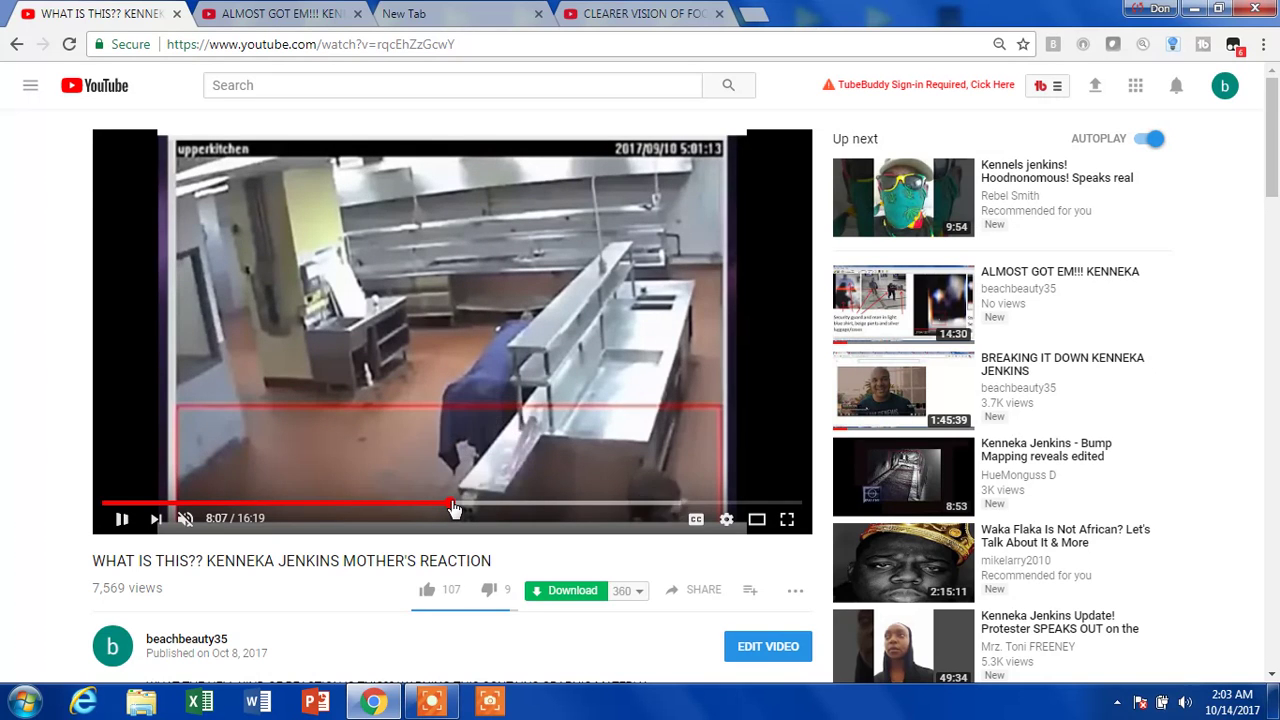
{"action": "left_click", "coordinate": [458, 509]}
{"action": "left_click", "coordinate": [468, 509]}
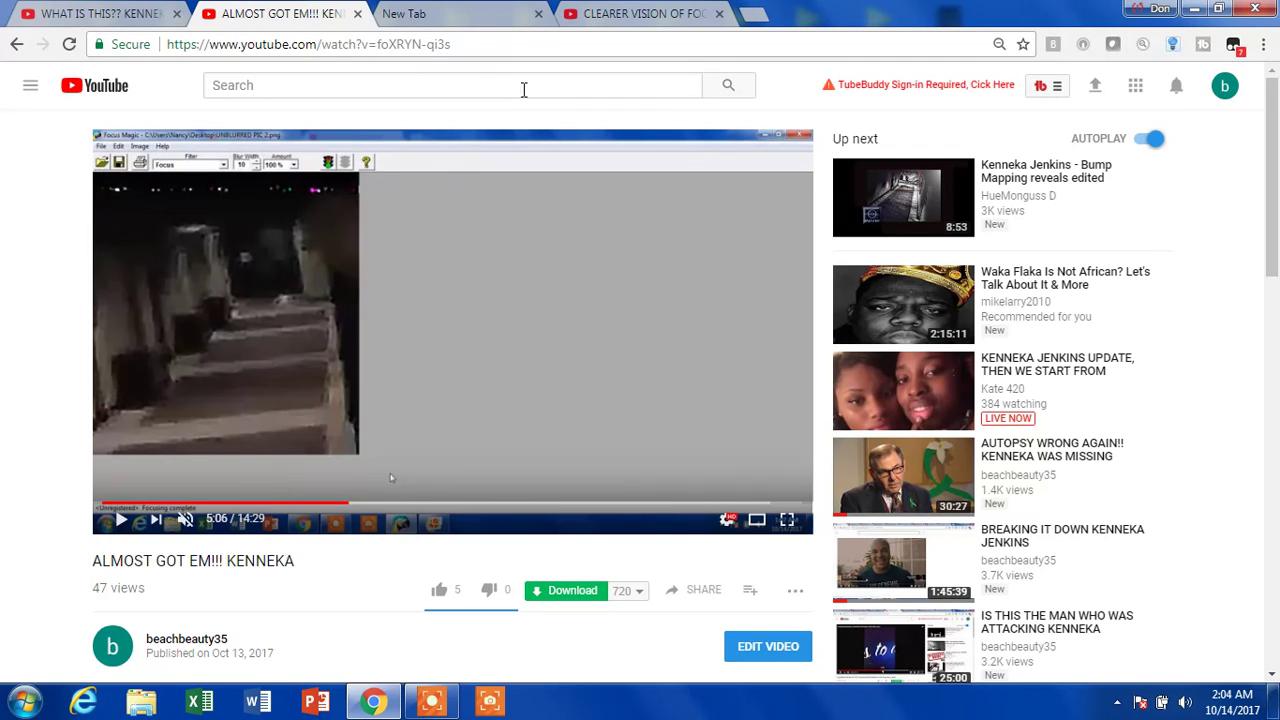
Pause the kitchen footage at 9:16, then return to the ALMOST GOT EM!!! KENNEKA video
{"action": "left_click", "coordinate": [74, 13]}
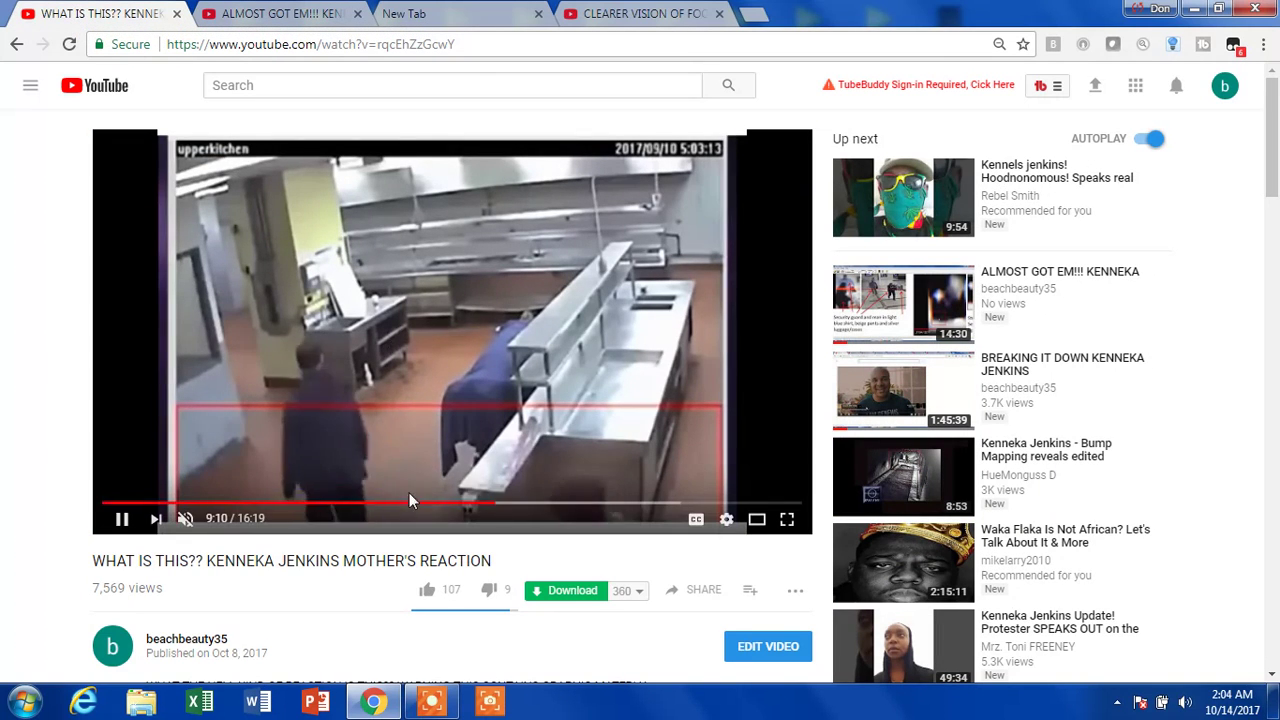
{"action": "left_click", "coordinate": [125, 530]}
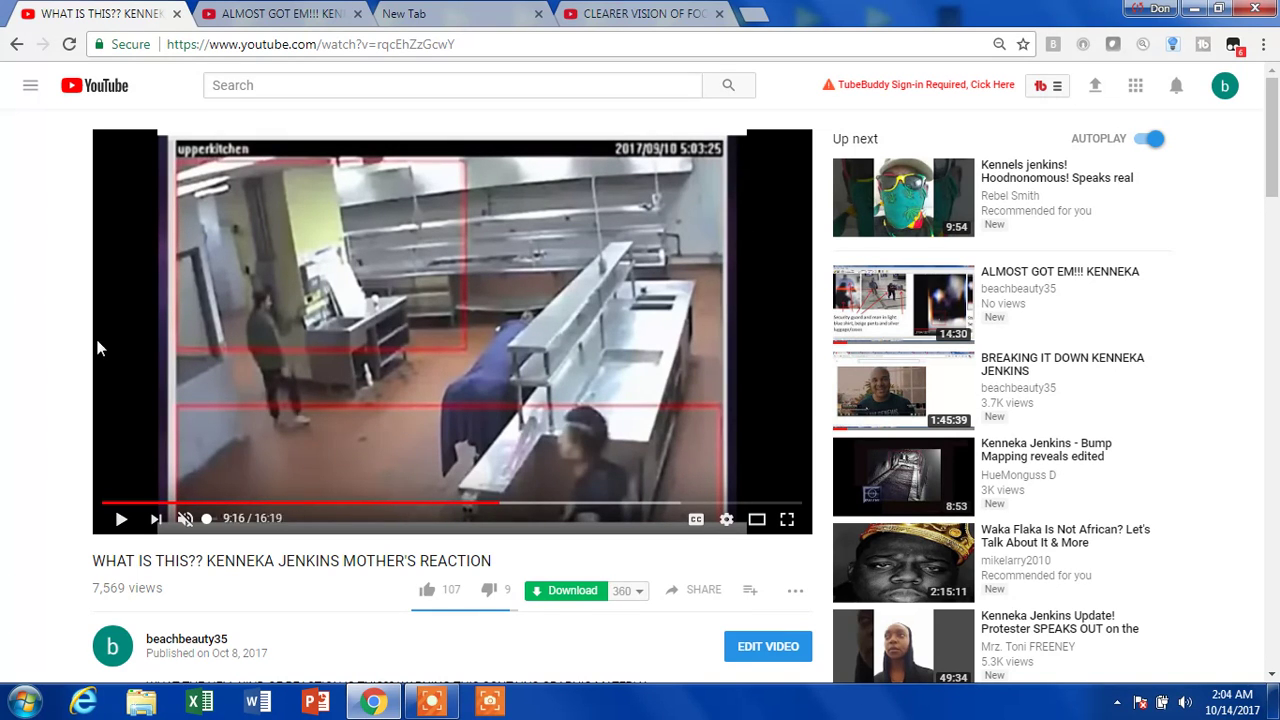
{"action": "left_click", "coordinate": [281, 14]}
Cycle through the New Tab and clearer vision tabs, ending on the ALMOST GOT EM!!! KENNEKA video
{"action": "left_click", "coordinate": [460, 16]}
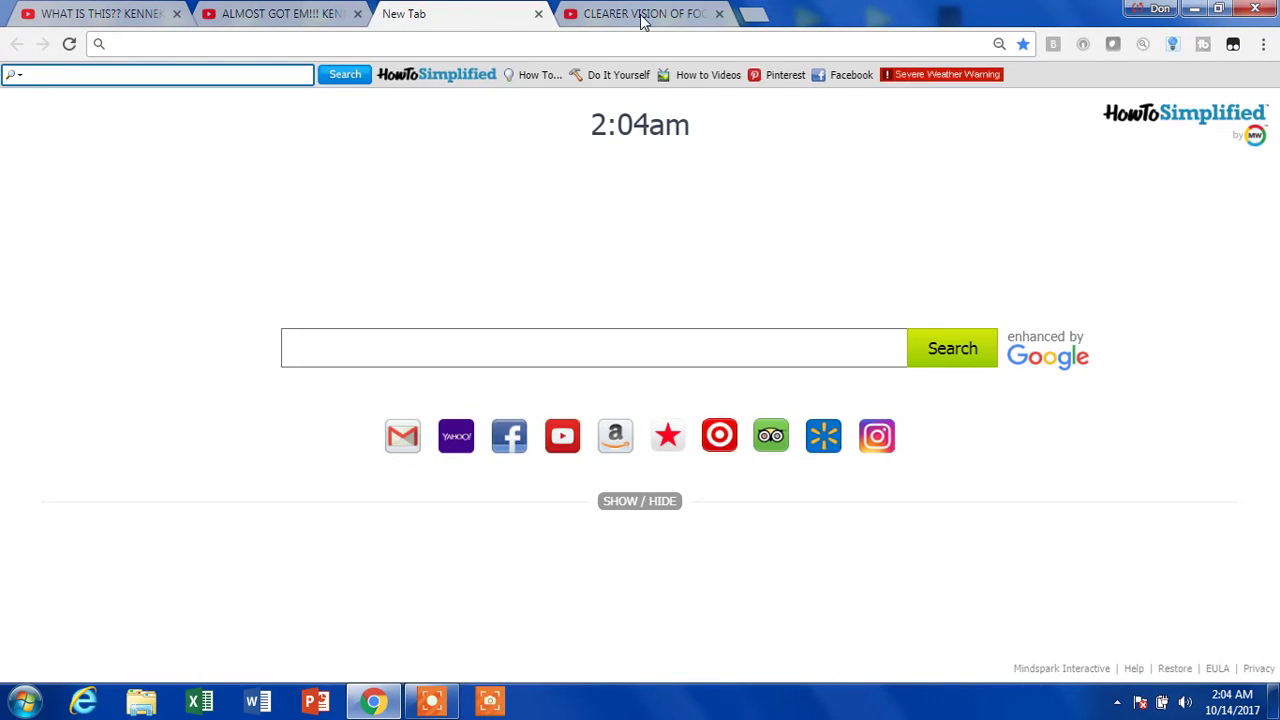
{"action": "left_click", "coordinate": [645, 15]}
{"action": "left_click", "coordinate": [428, 14]}
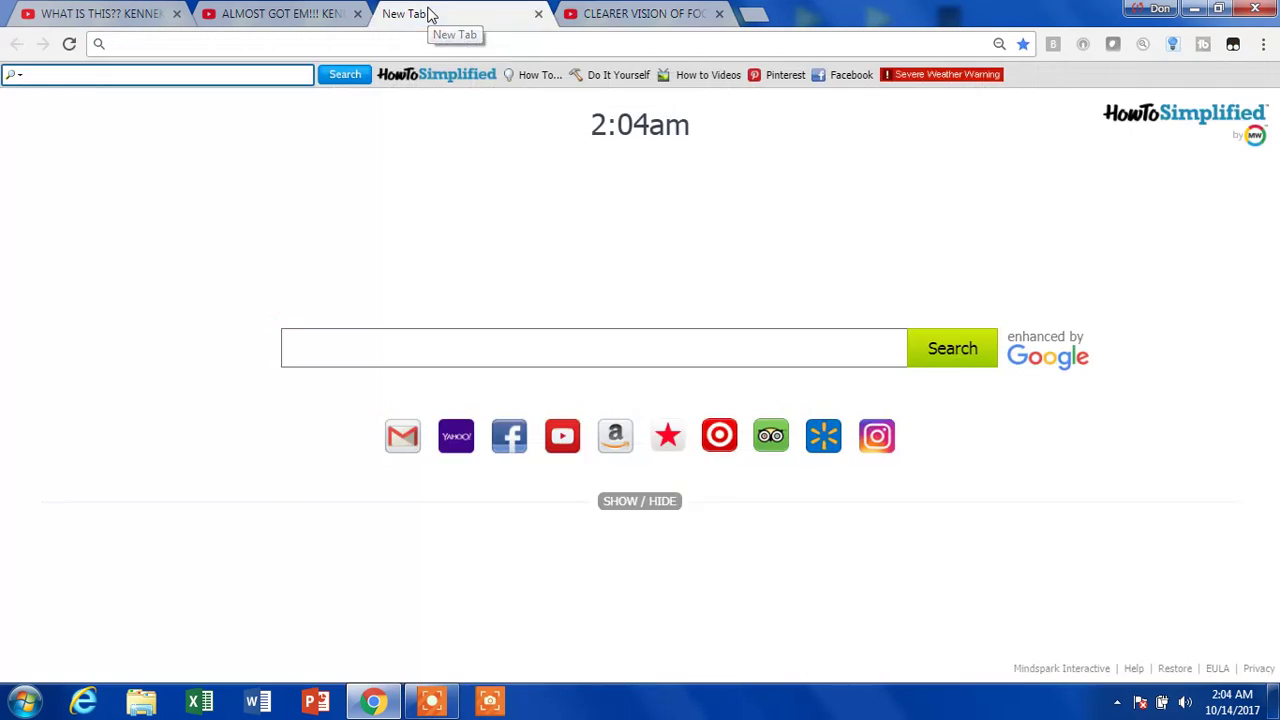
{"action": "left_click", "coordinate": [270, 15]}
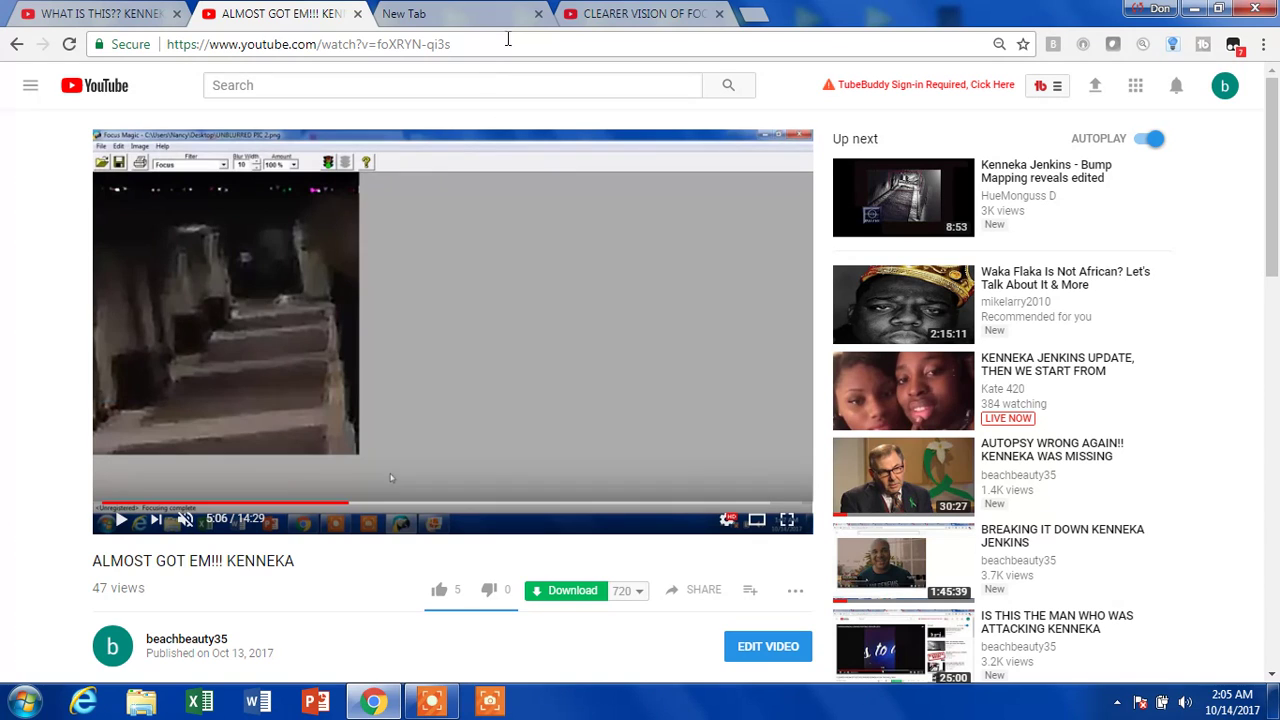
{"action": "left_click", "coordinate": [538, 14]}
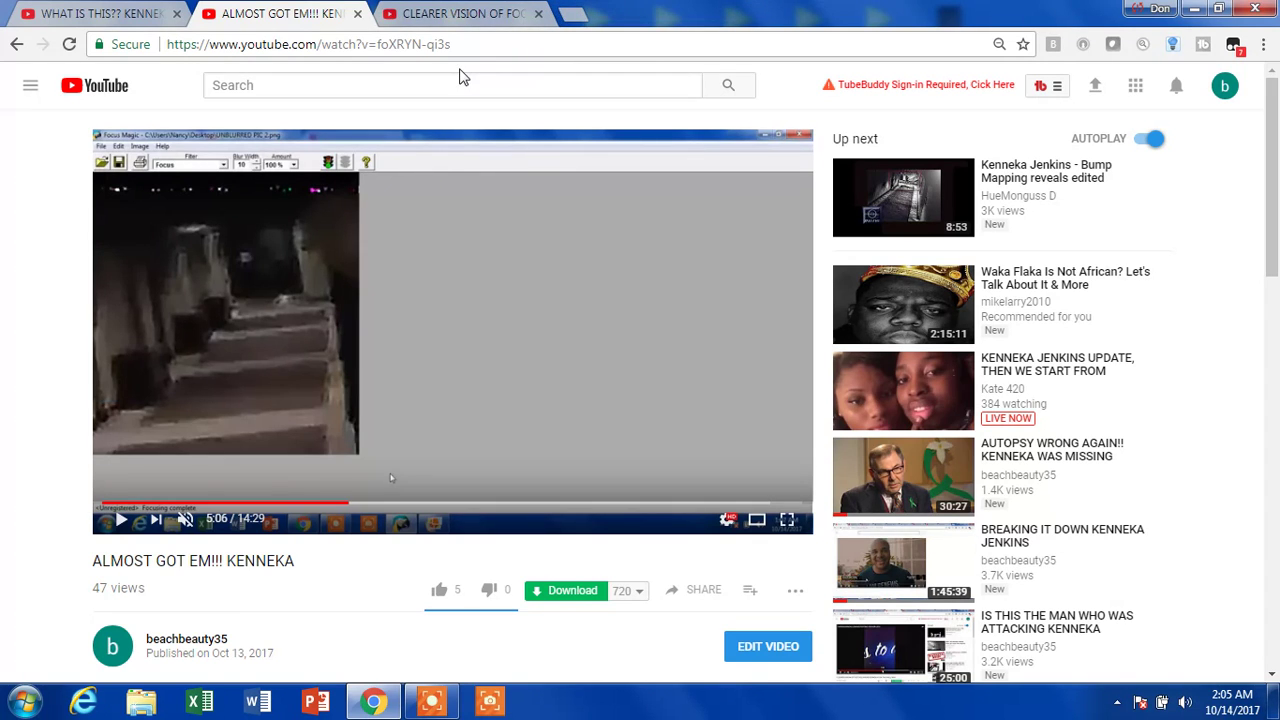